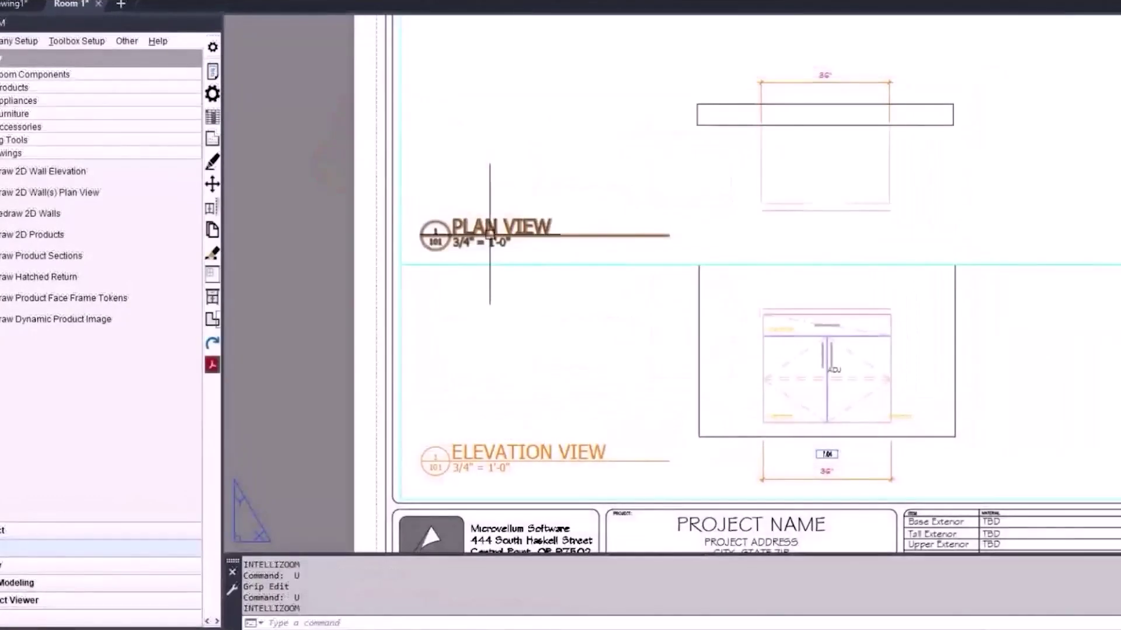
Try 1/2" and 3/8" on the PLAN VIEW label's scale, then restore 3/4" = 1'-0".
{"action": "left_click", "coordinate": [490, 235]}
{"action": "left_click", "coordinate": [455, 250]}
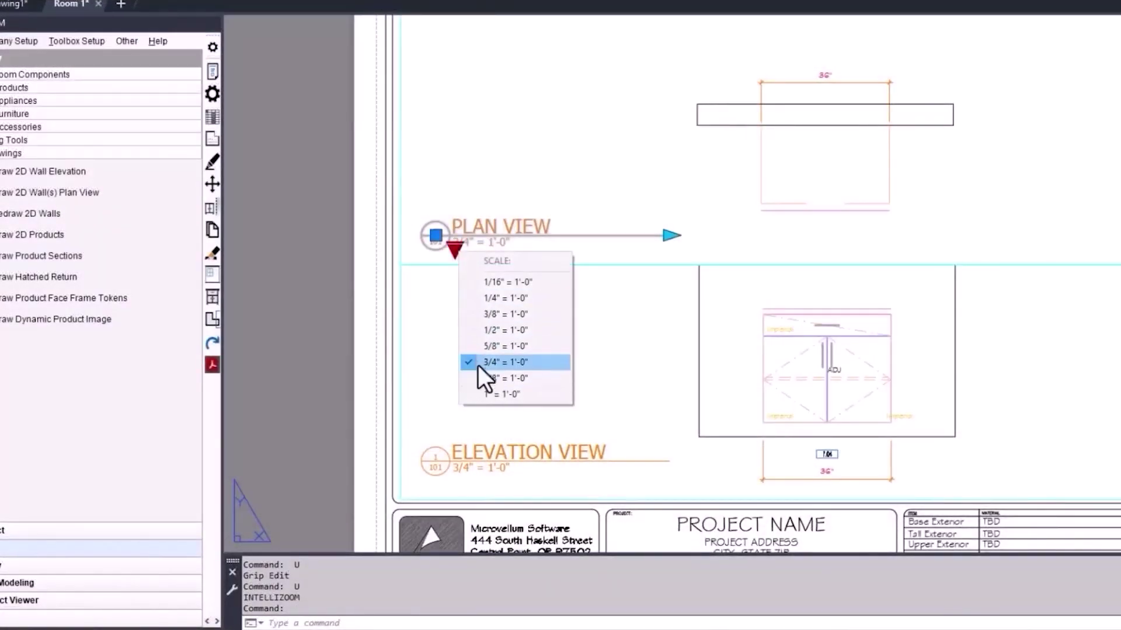
{"action": "left_click", "coordinate": [479, 331]}
{"action": "left_click", "coordinate": [454, 249]}
{"action": "left_click", "coordinate": [461, 316]}
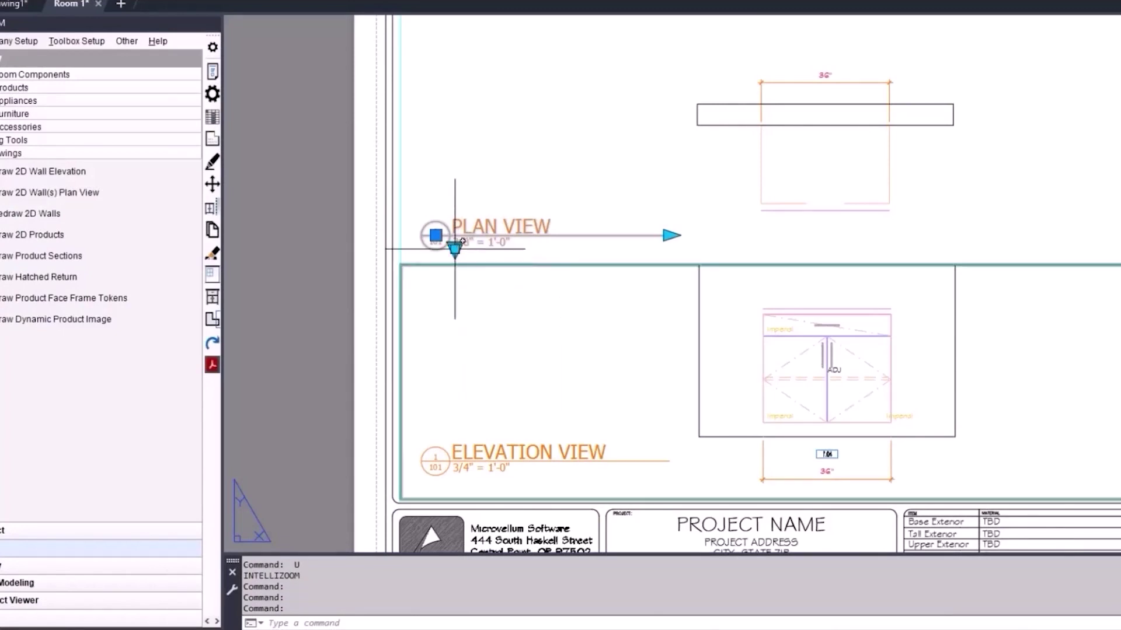
{"action": "left_click", "coordinate": [454, 250]}
{"action": "left_click", "coordinate": [468, 359]}
{"action": "key", "text": "Escape"}
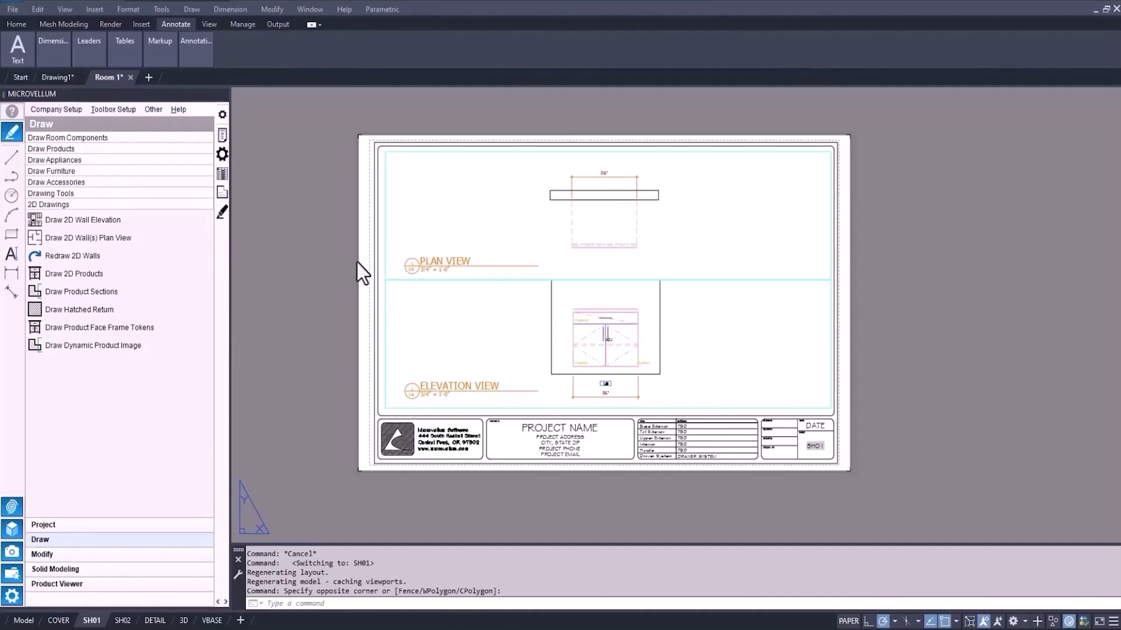
Set the plan viewport's annotation scale to 1-1/2" = 1'-0" and start ET from paper space.
{"action": "double_click", "coordinate": [426, 205]}
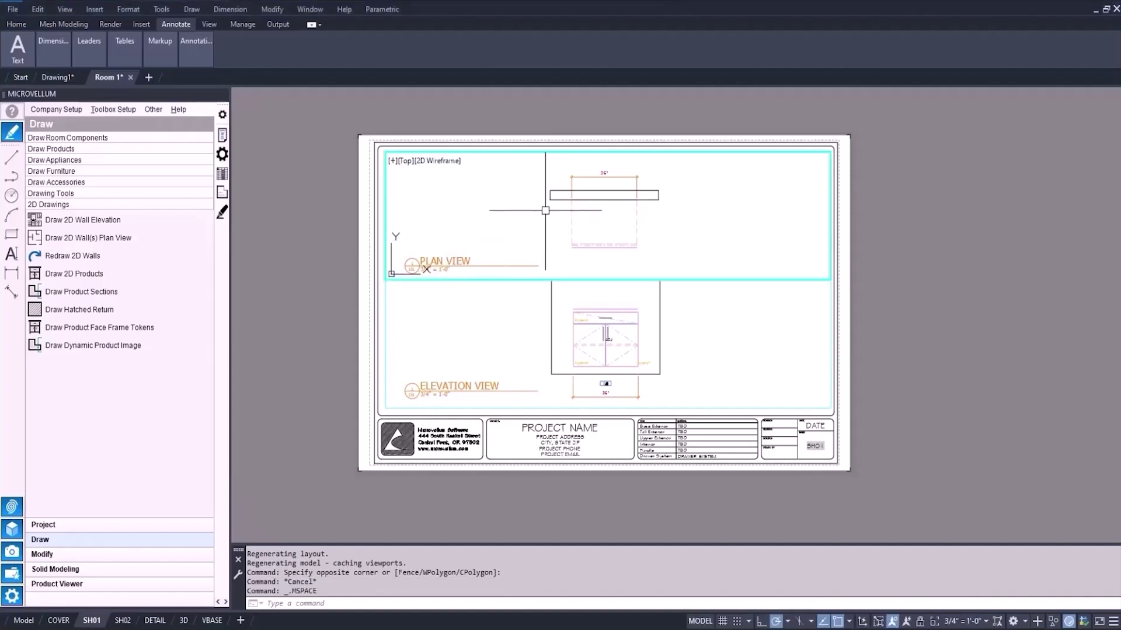
{"action": "left_click", "coordinate": [986, 622]}
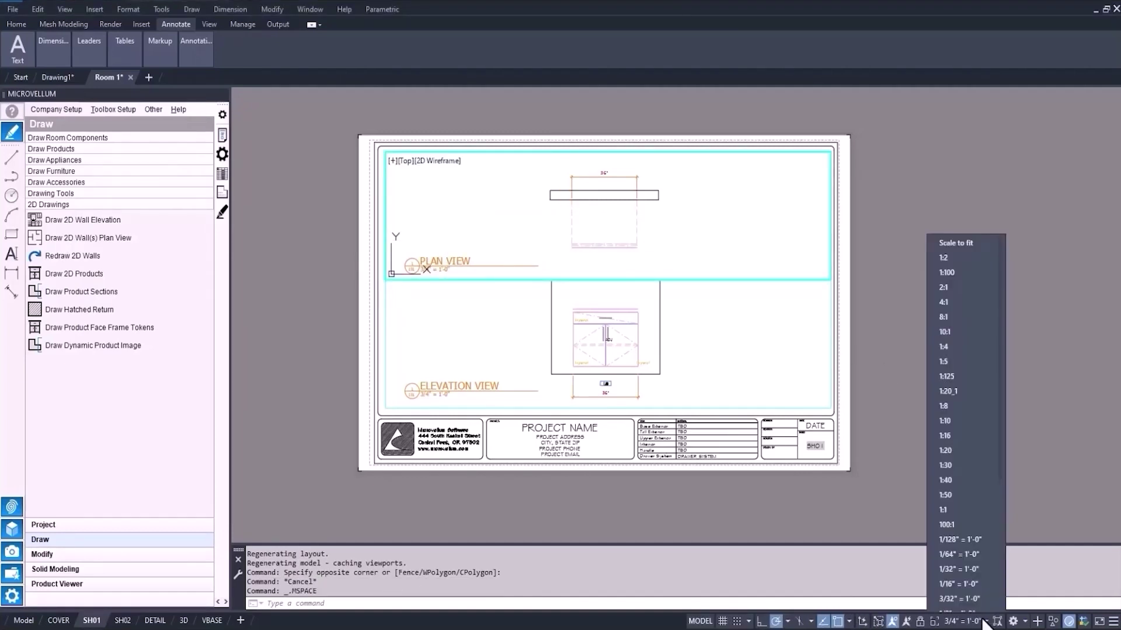
{"action": "scroll", "coordinate": [993, 525], "scroll_direction": "down", "scroll_amount": 3}
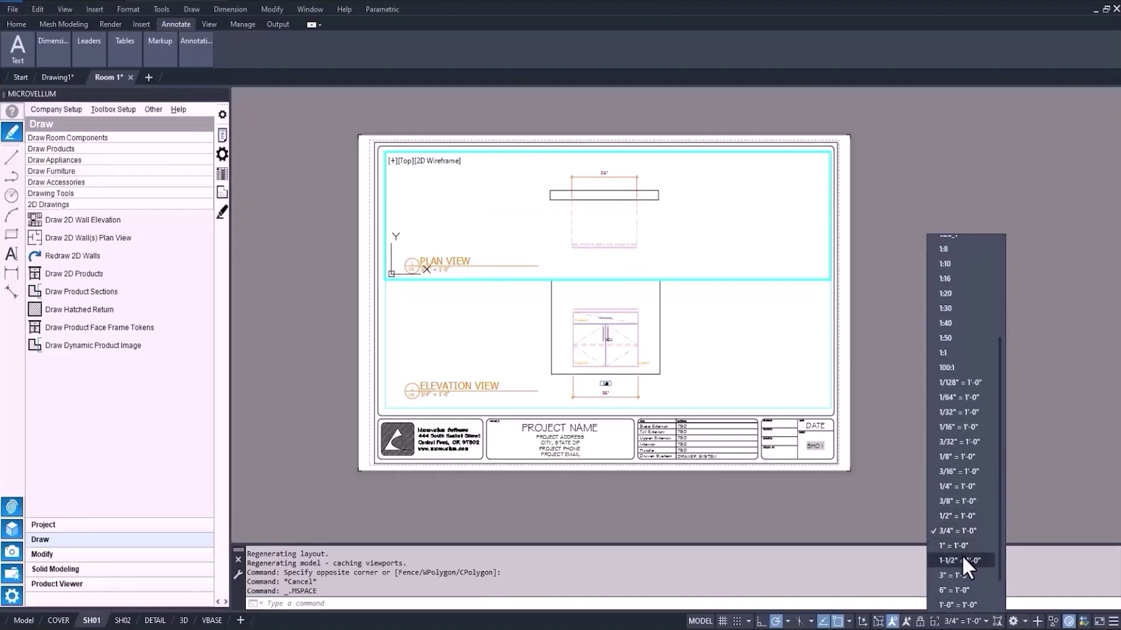
{"action": "left_click", "coordinate": [966, 562]}
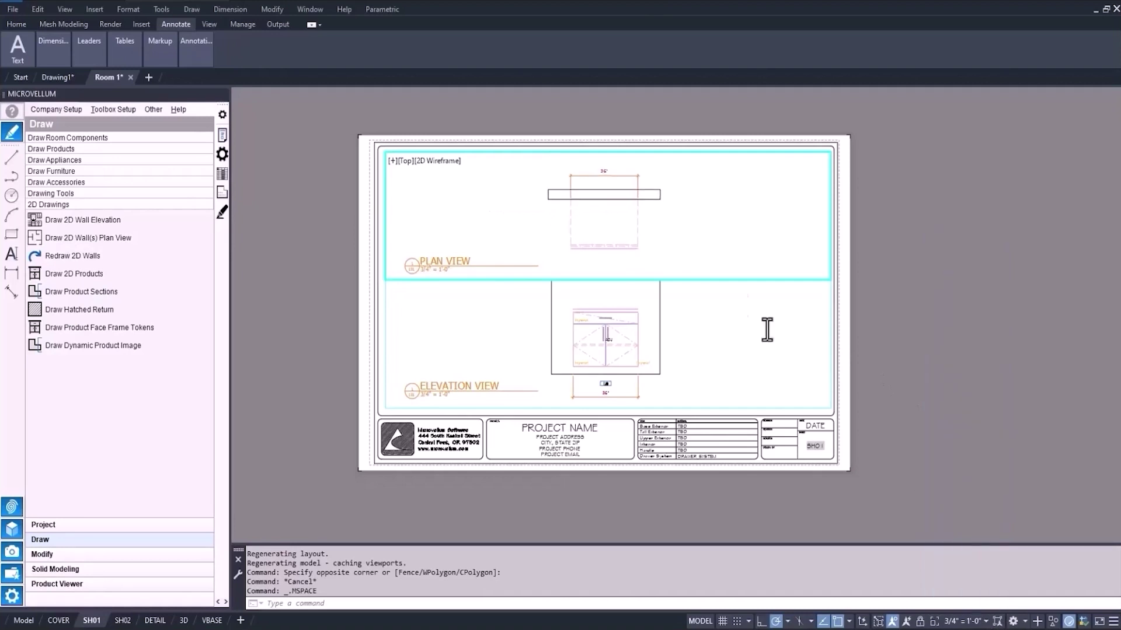
{"action": "double_click", "coordinate": [320, 239]}
{"action": "scroll", "coordinate": [429, 251], "scroll_direction": "up", "scroll_amount": 2}
{"action": "scroll", "coordinate": [455, 290], "scroll_direction": "down", "scroll_amount": 2}
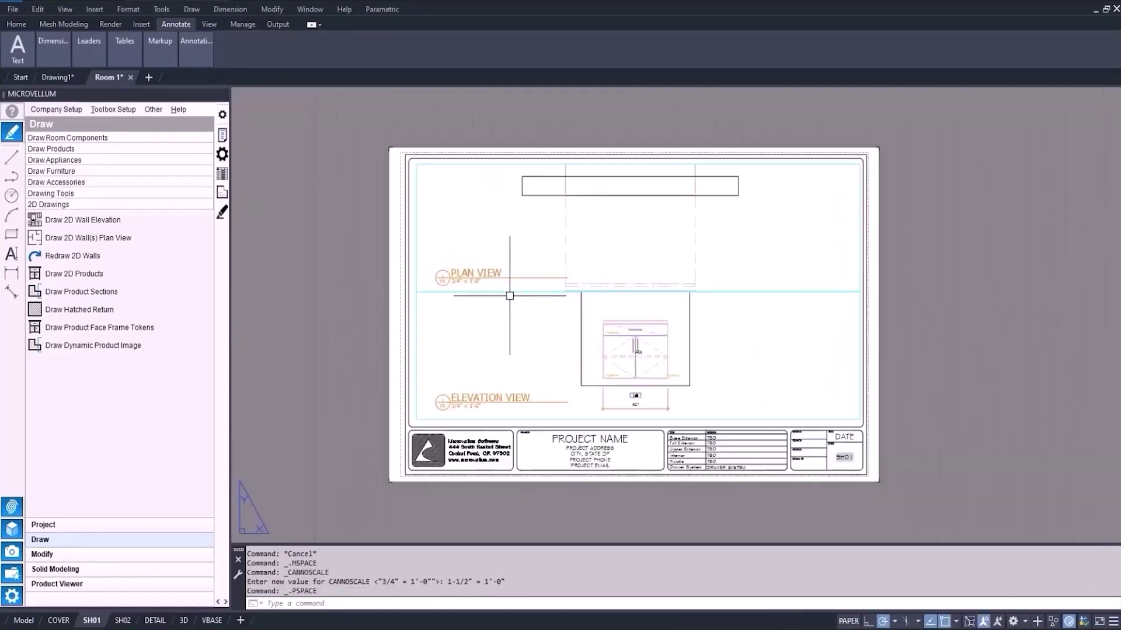
{"action": "type", "text": "e"}
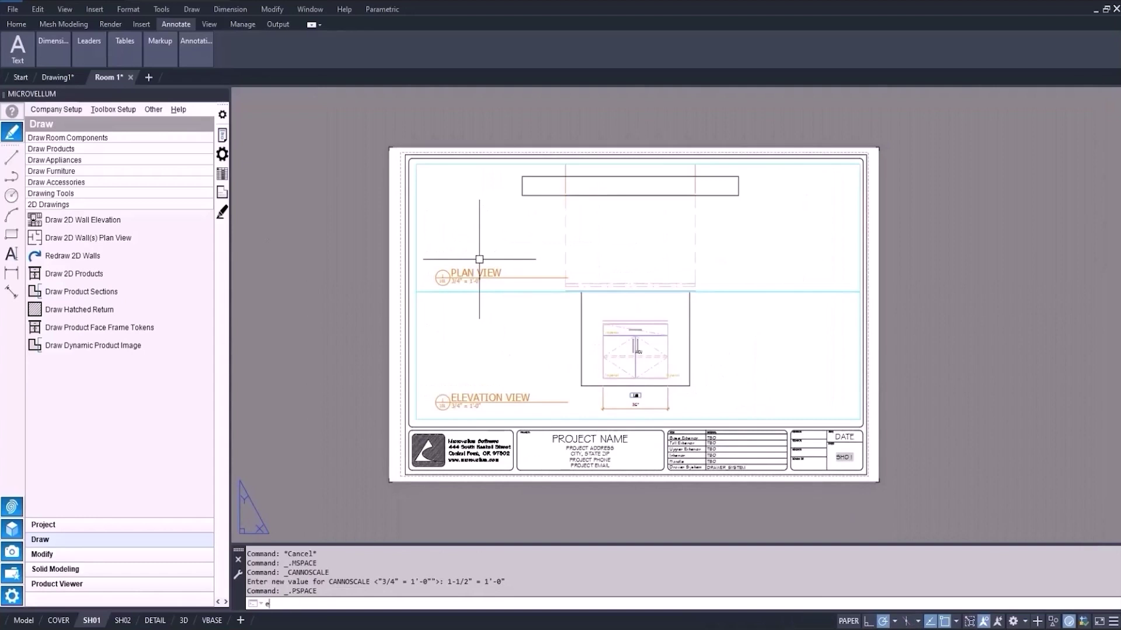
{"action": "type", "text": "t"}
{"action": "key", "text": "Return"}
Replace the PLAN VIEW label's scale text with an Object field showing the plan viewport's Custom scale.
{"action": "left_click", "coordinate": [475, 273]}
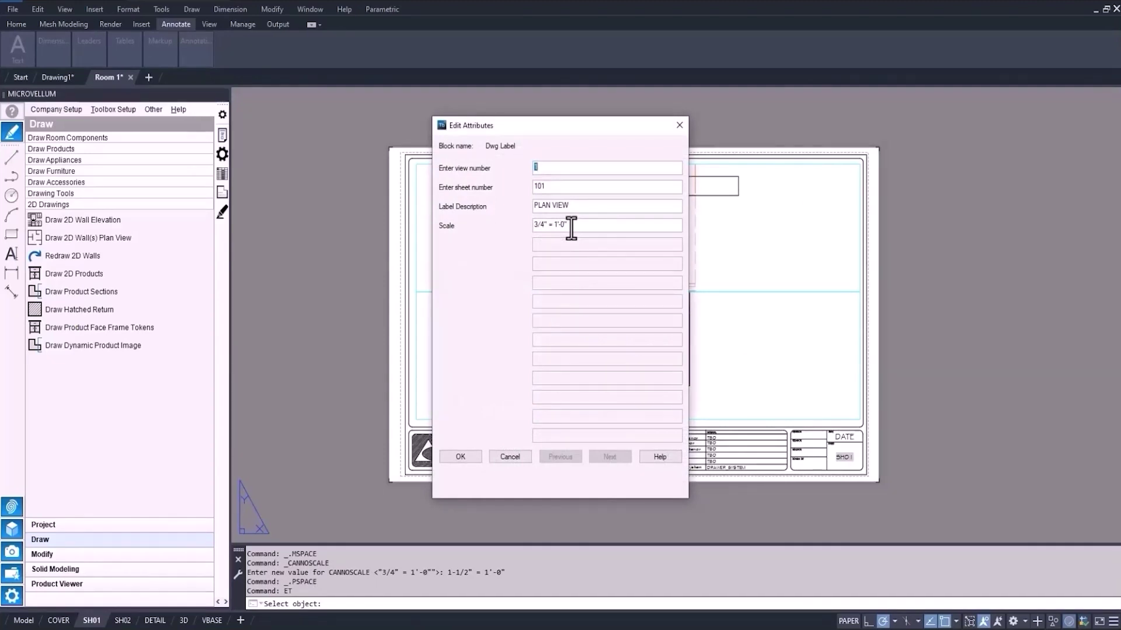
{"action": "left_click_drag", "start_coordinate": [571, 228], "coordinate": [537, 229]}
{"action": "right_click", "coordinate": [545, 229]}
{"action": "left_click", "coordinate": [575, 313]}
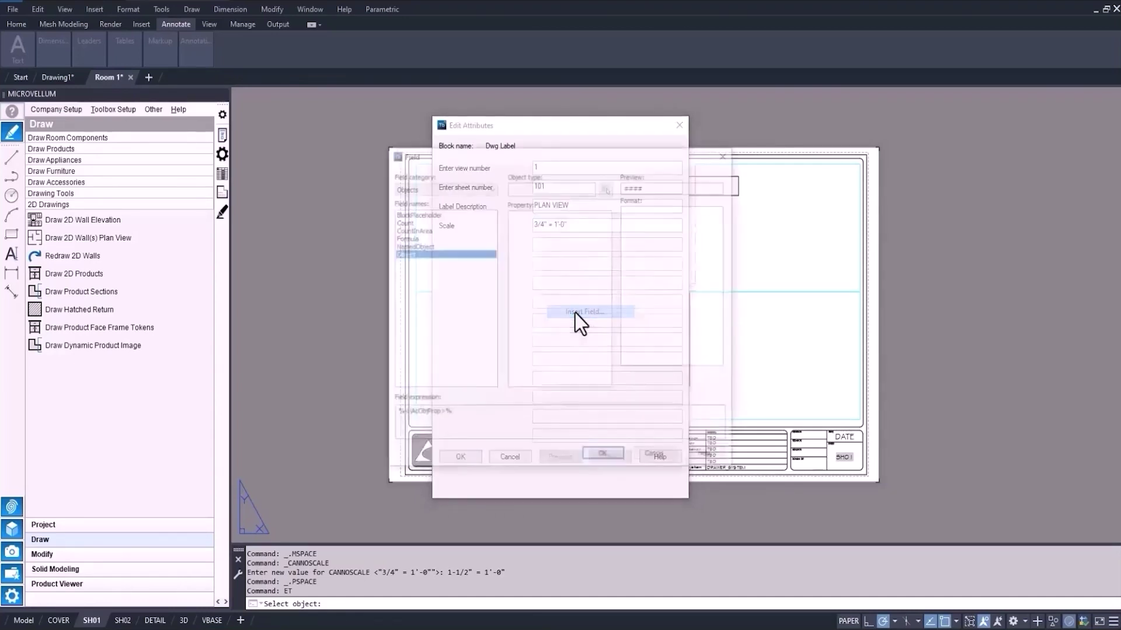
{"action": "left_click", "coordinate": [478, 188]}
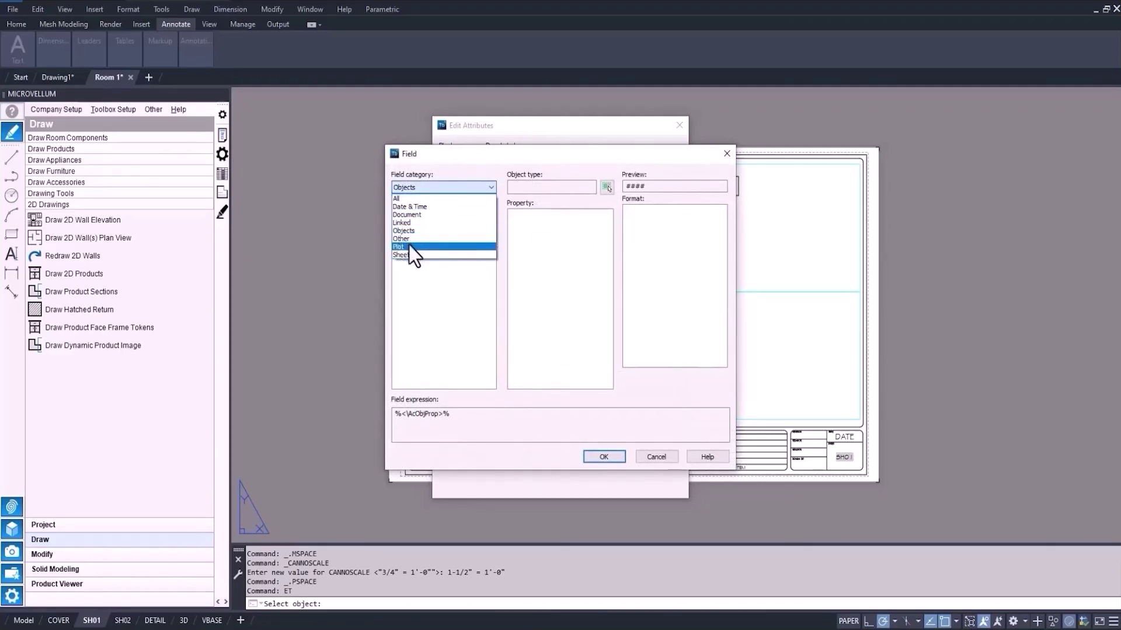
{"action": "left_click", "coordinate": [405, 231]}
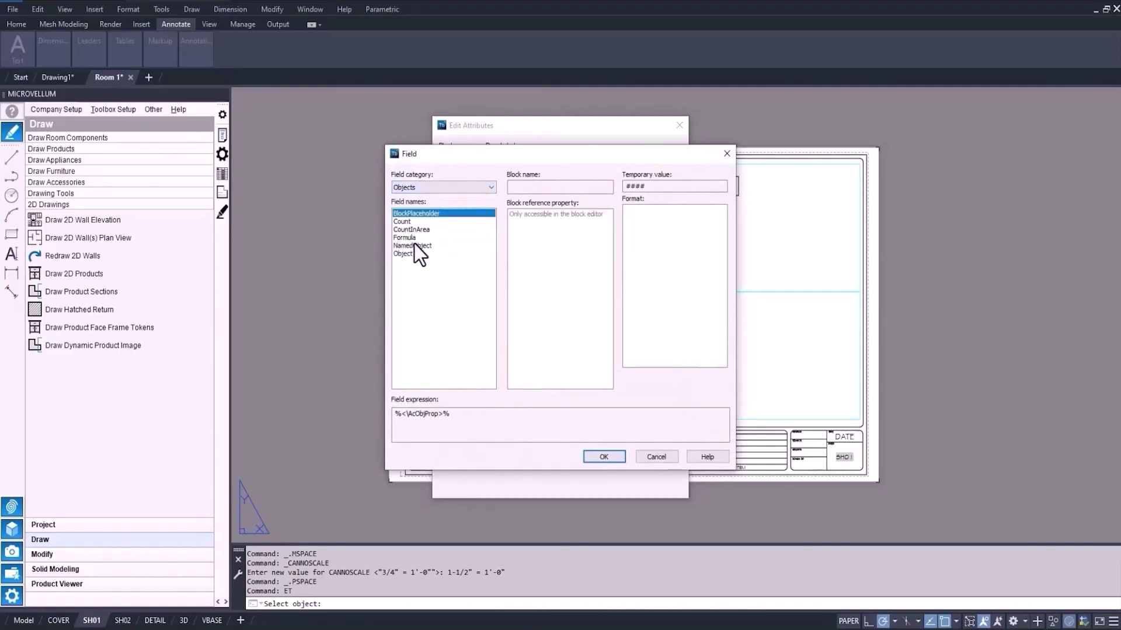
{"action": "left_click", "coordinate": [404, 254]}
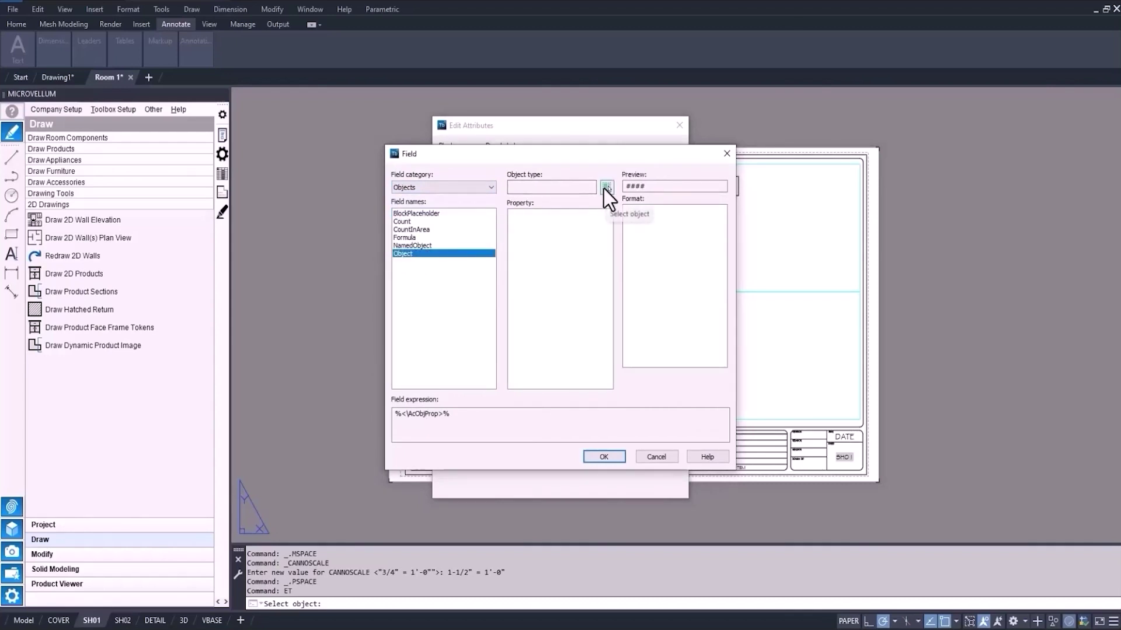
{"action": "left_click", "coordinate": [607, 187]}
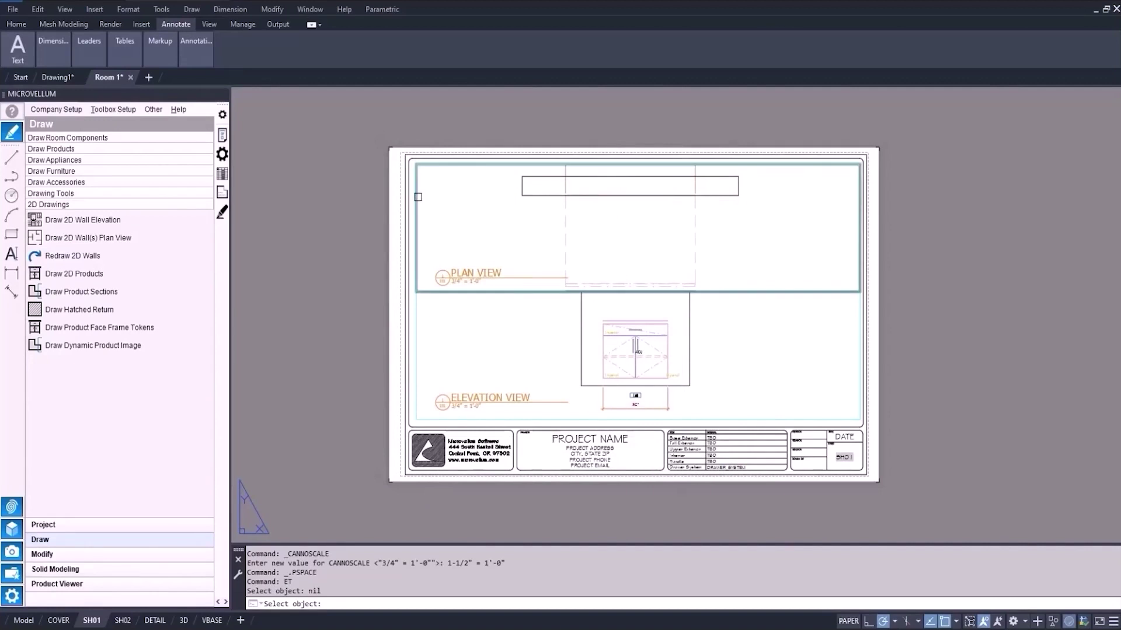
{"action": "left_click", "coordinate": [417, 197]}
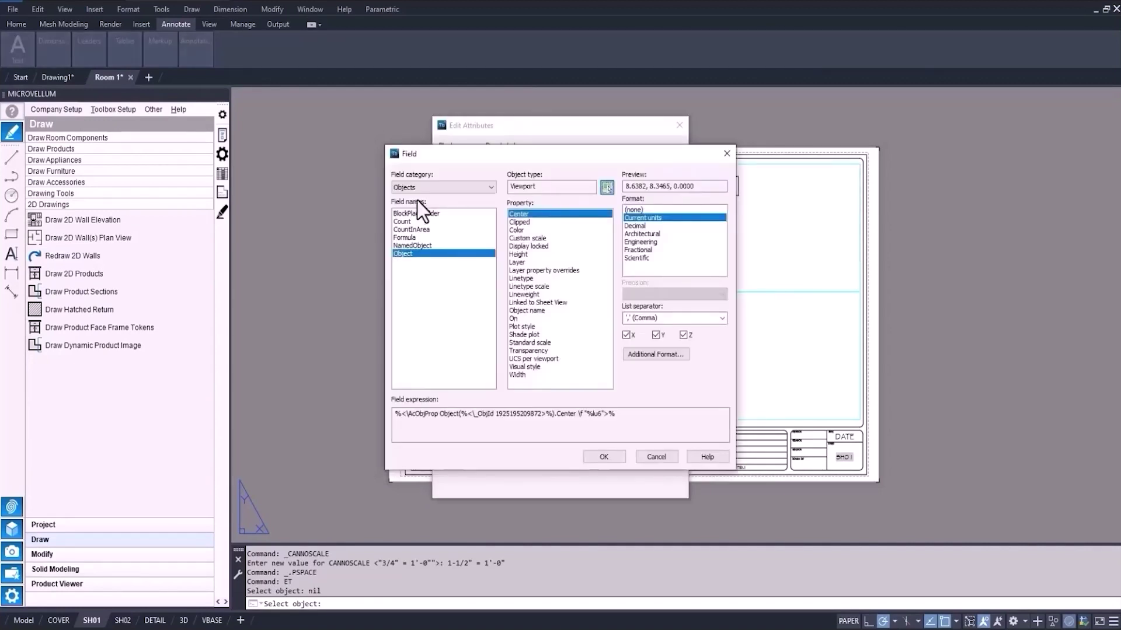
{"action": "left_click", "coordinate": [534, 240]}
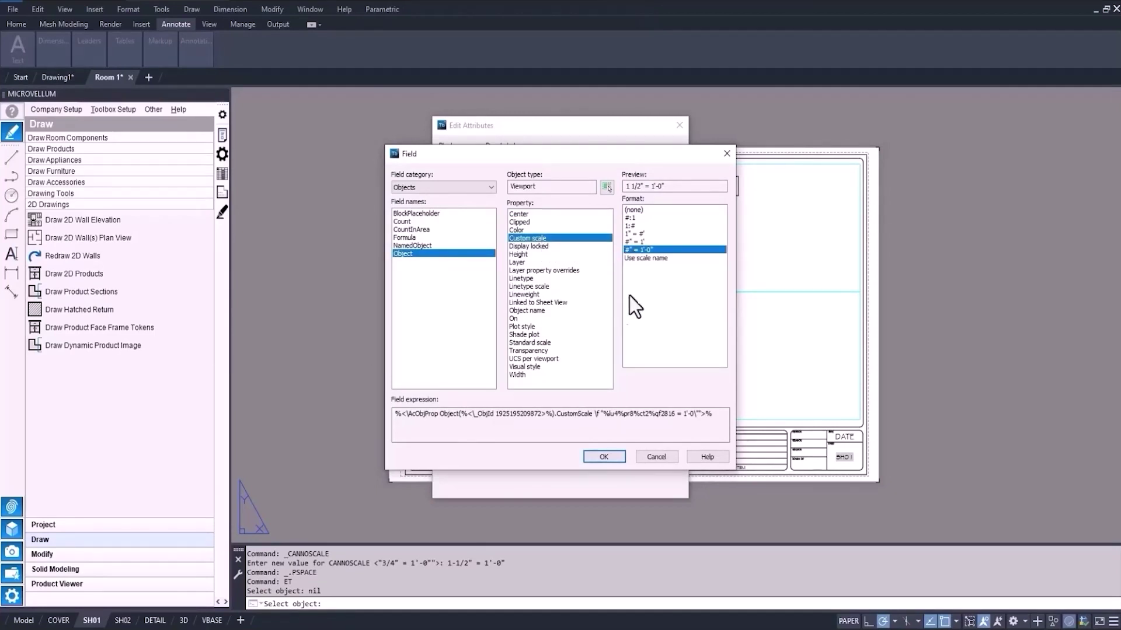
{"action": "left_click", "coordinate": [605, 458]}
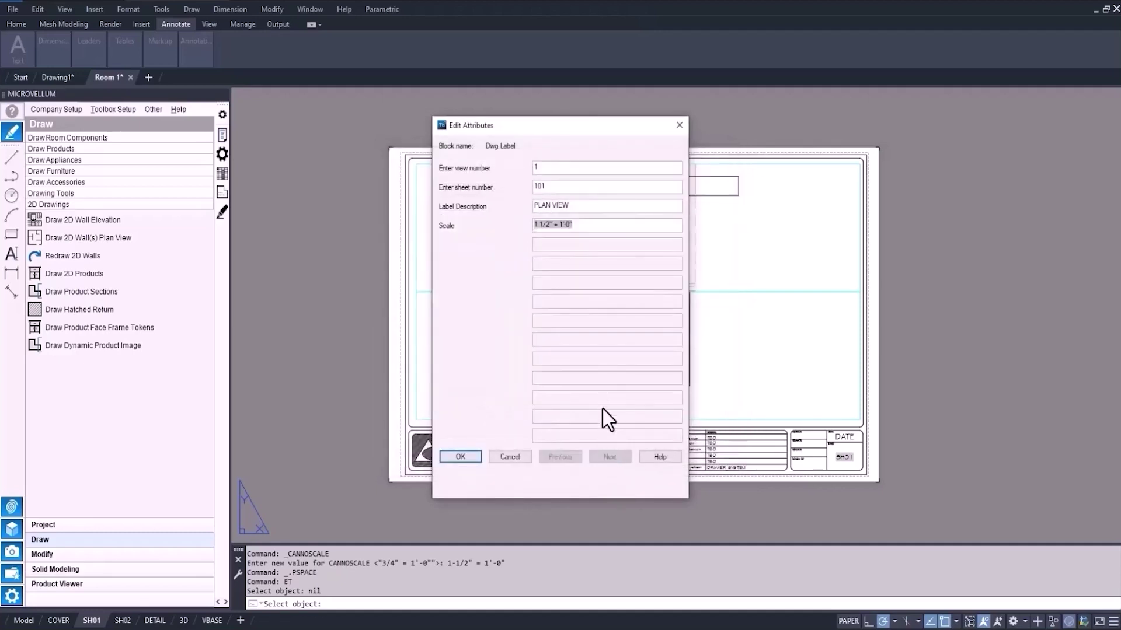
{"action": "left_click", "coordinate": [460, 456]}
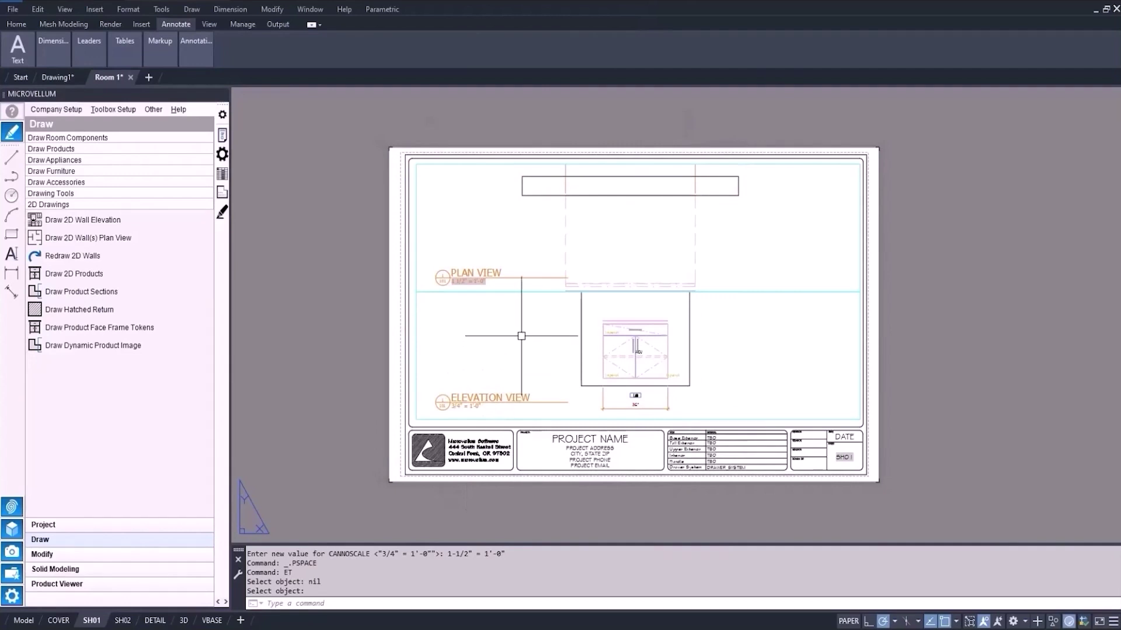
Set the plan viewport to 3/8" = 1'-0" and regenerate to see the label field update.
{"action": "double_click", "coordinate": [542, 233]}
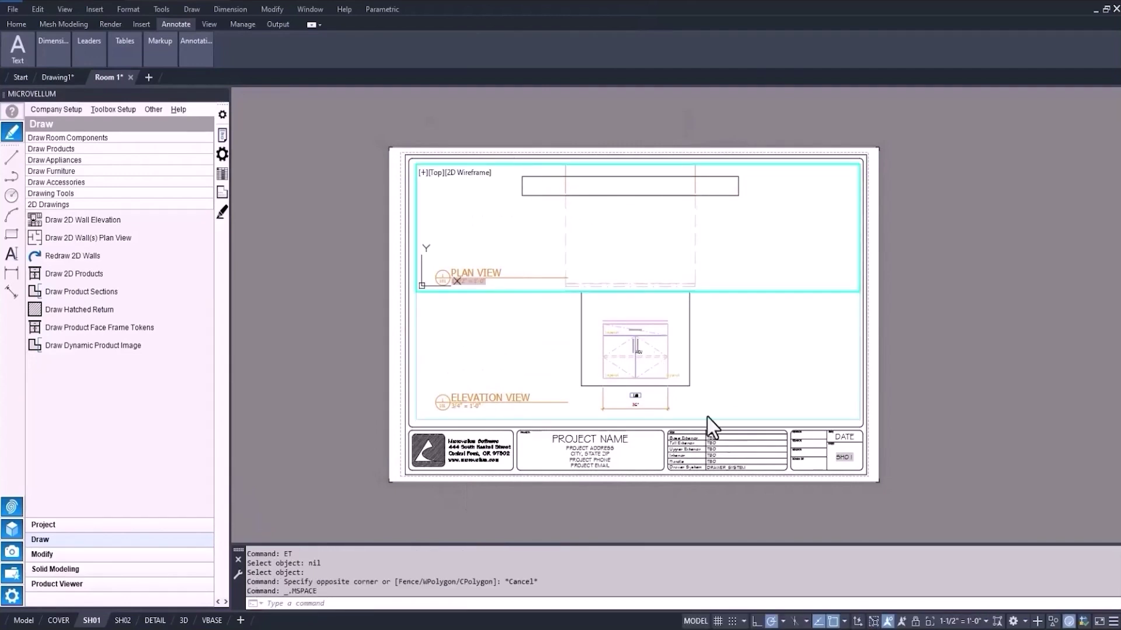
{"action": "left_click", "coordinate": [967, 623]}
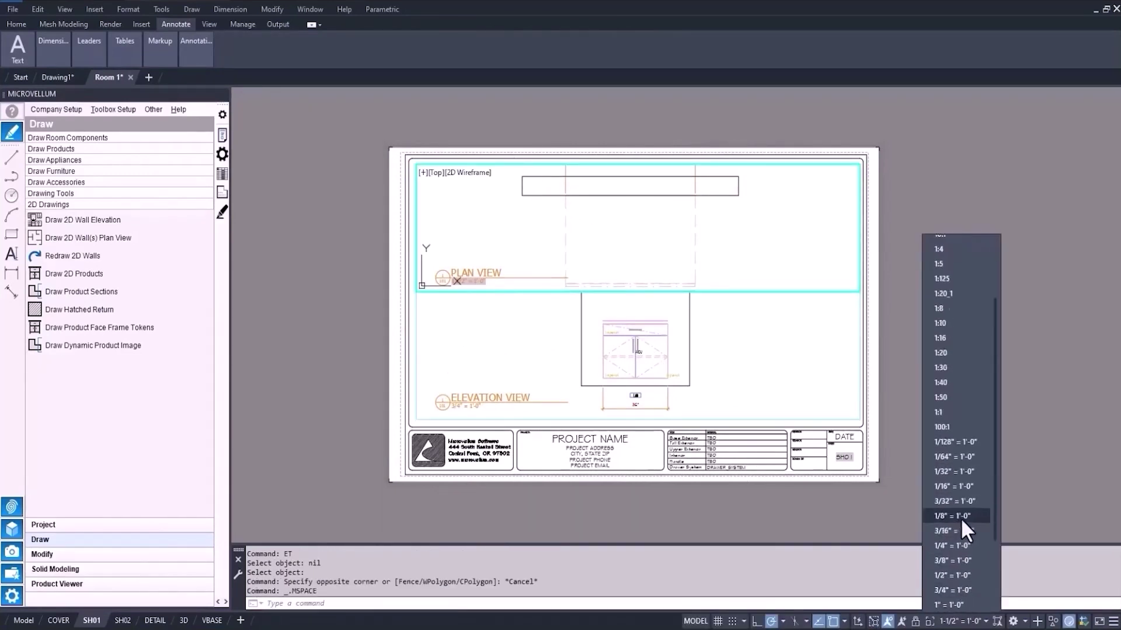
{"action": "scroll", "coordinate": [949, 493], "scroll_direction": "up", "scroll_amount": 3}
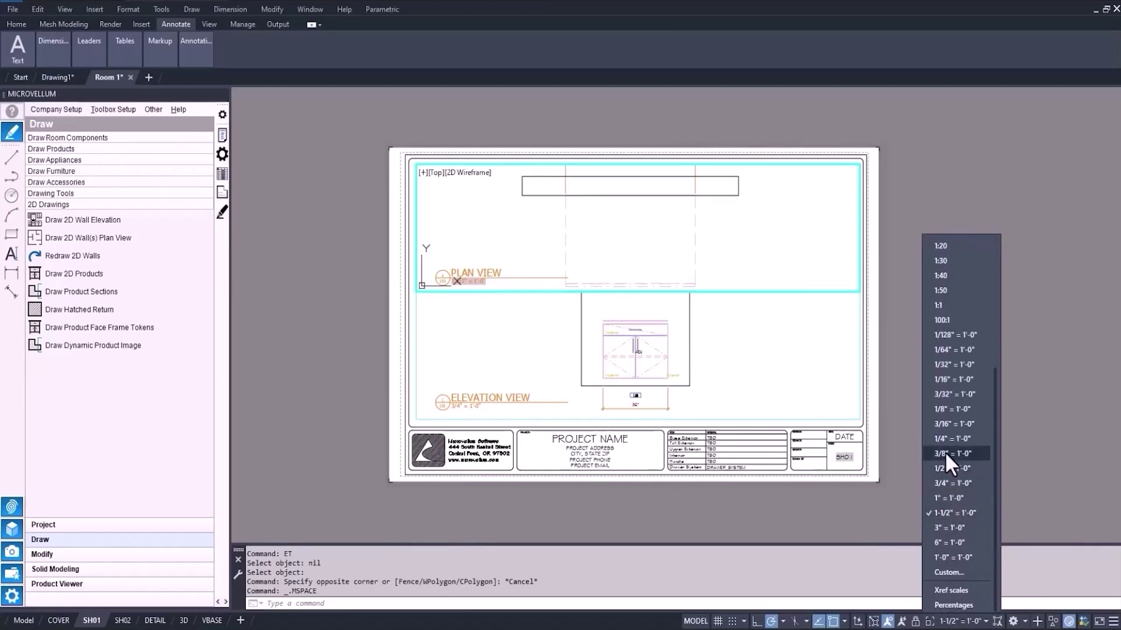
{"action": "left_click", "coordinate": [944, 452]}
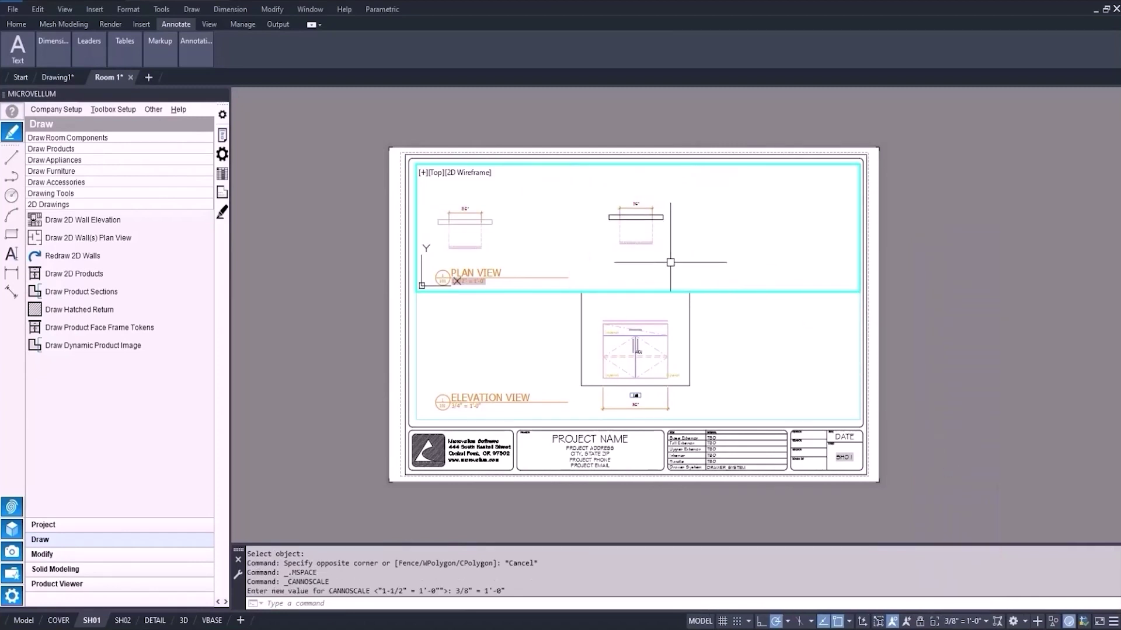
{"action": "double_click", "coordinate": [397, 259]}
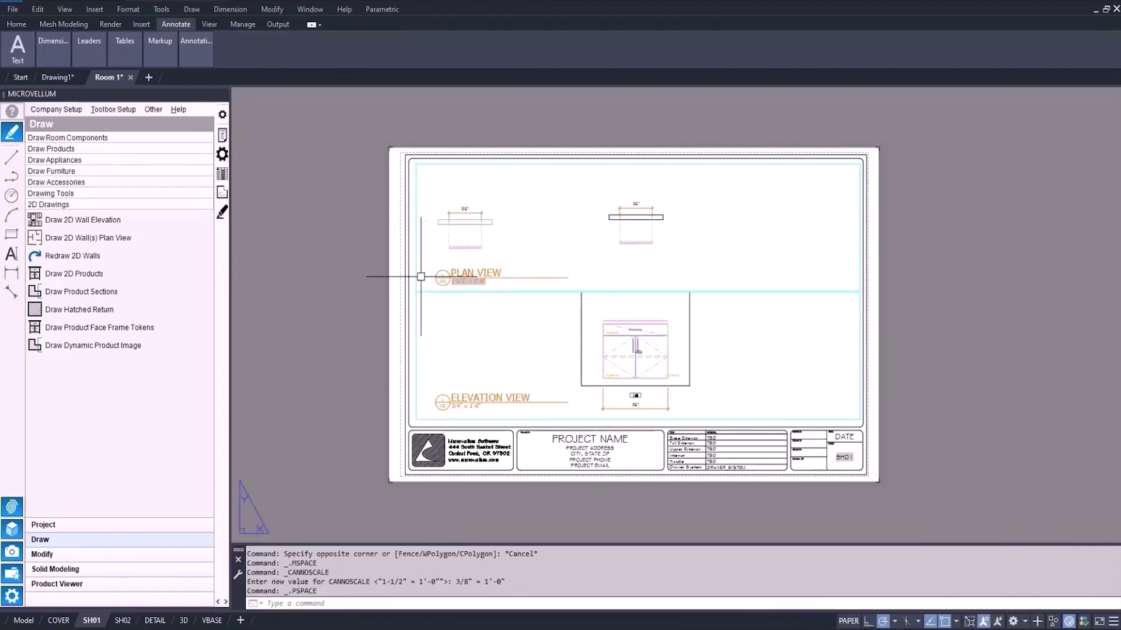
{"action": "scroll", "coordinate": [461, 285], "scroll_direction": "up", "scroll_amount": 4}
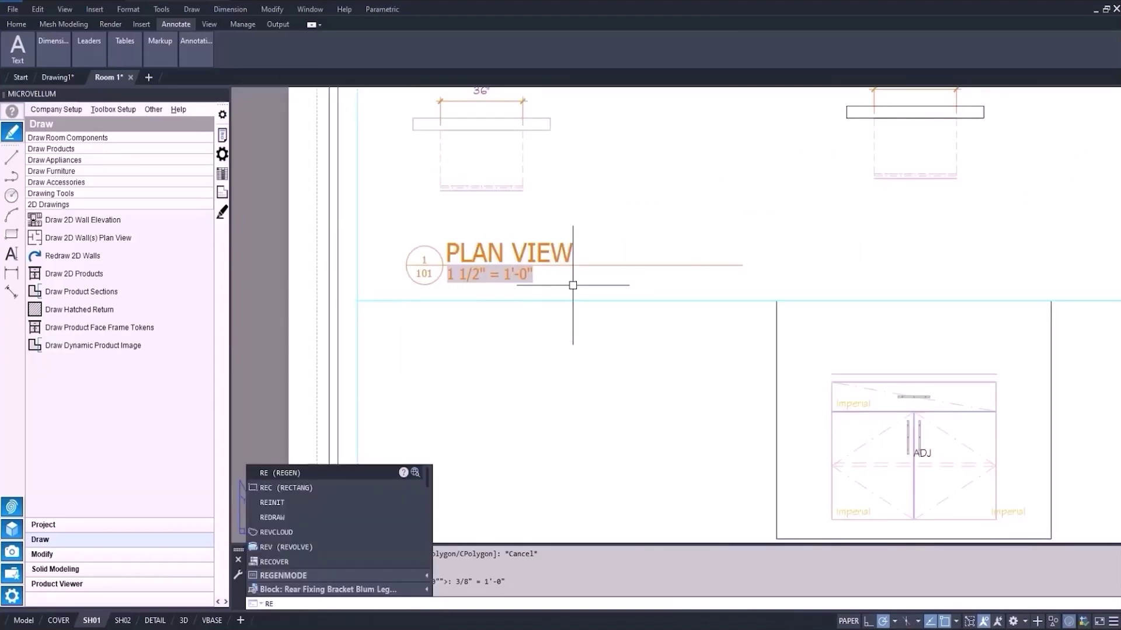
{"action": "key", "text": "Return"}
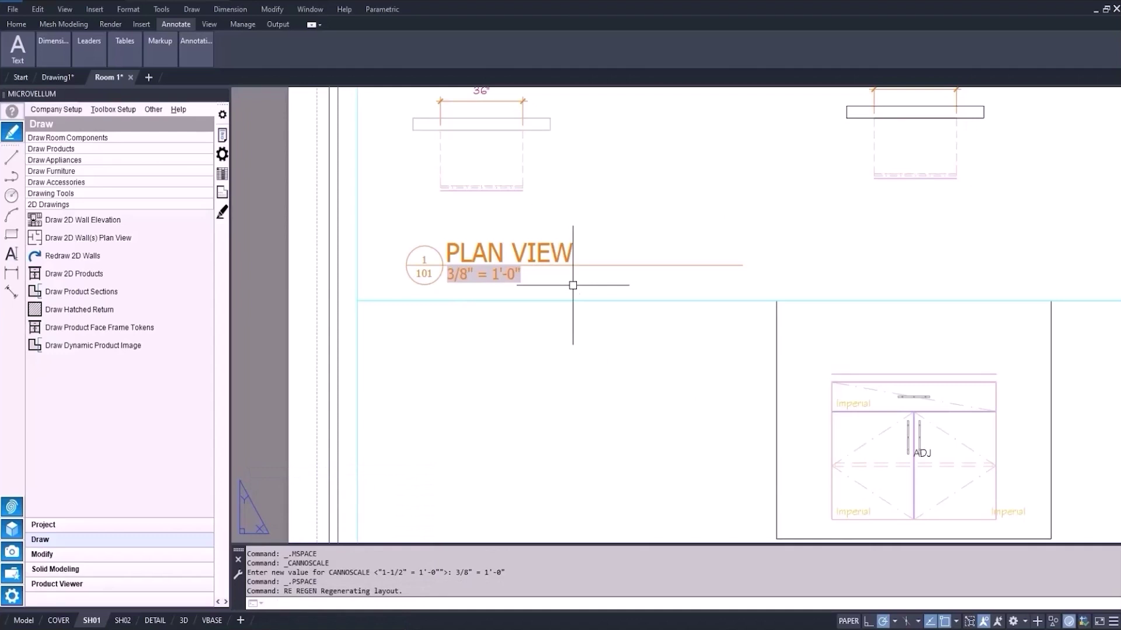
{"action": "scroll", "coordinate": [573, 285], "scroll_direction": "down", "scroll_amount": 4}
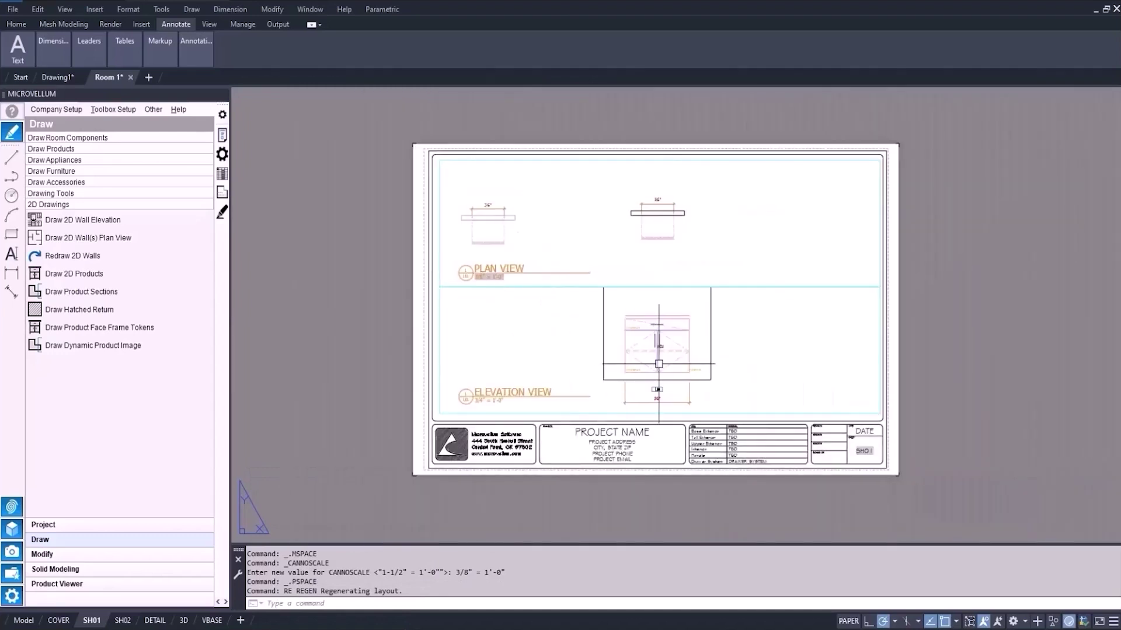
Set the plan viewport back to 3/4" = 1'-0" and return to paper space.
{"action": "double_click", "coordinate": [658, 257]}
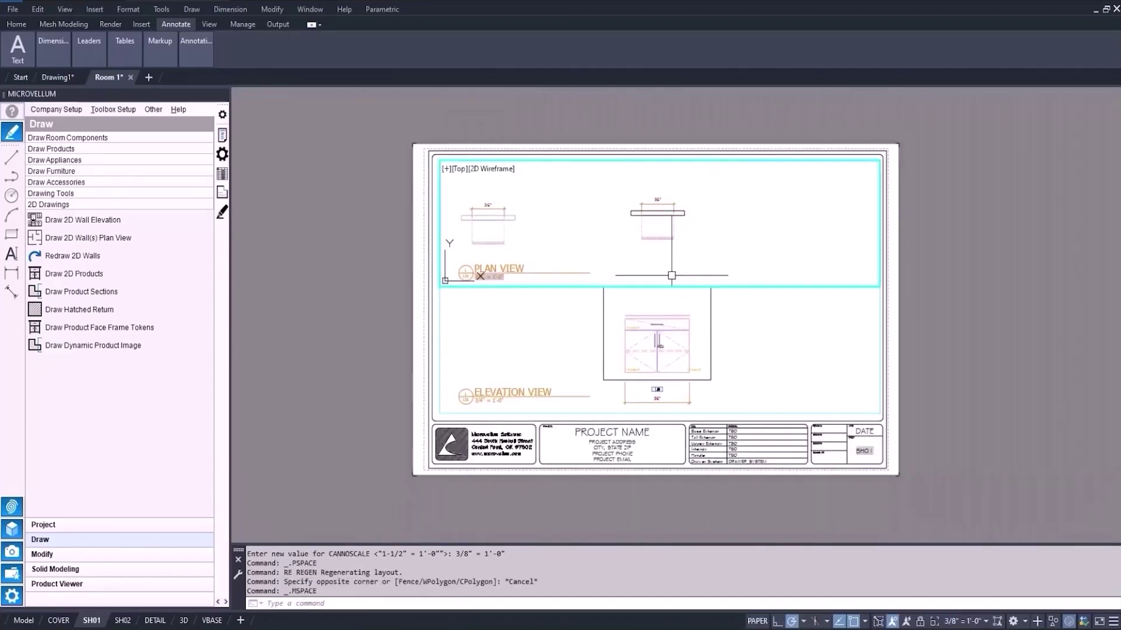
{"action": "left_click", "coordinate": [972, 621]}
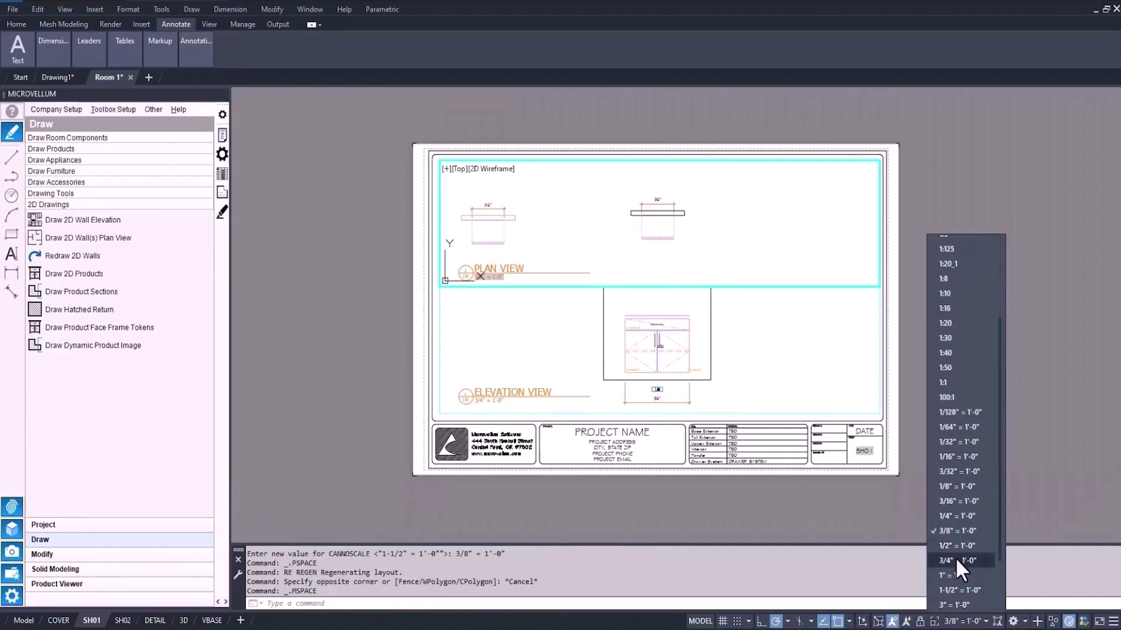
{"action": "left_click", "coordinate": [957, 560]}
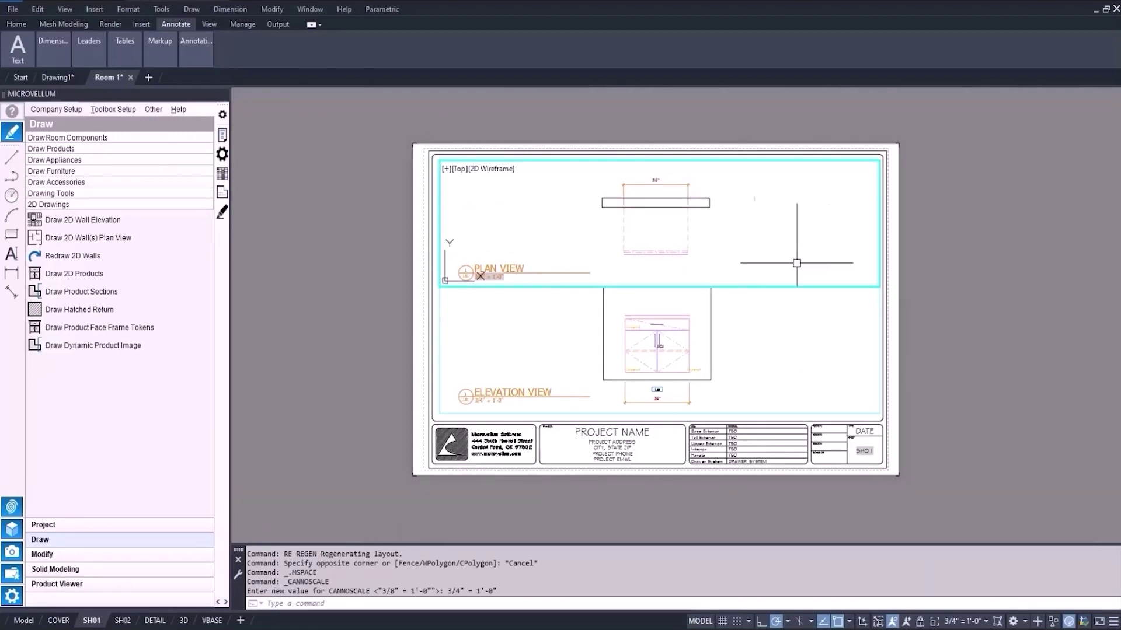
{"action": "double_click", "coordinate": [902, 276]}
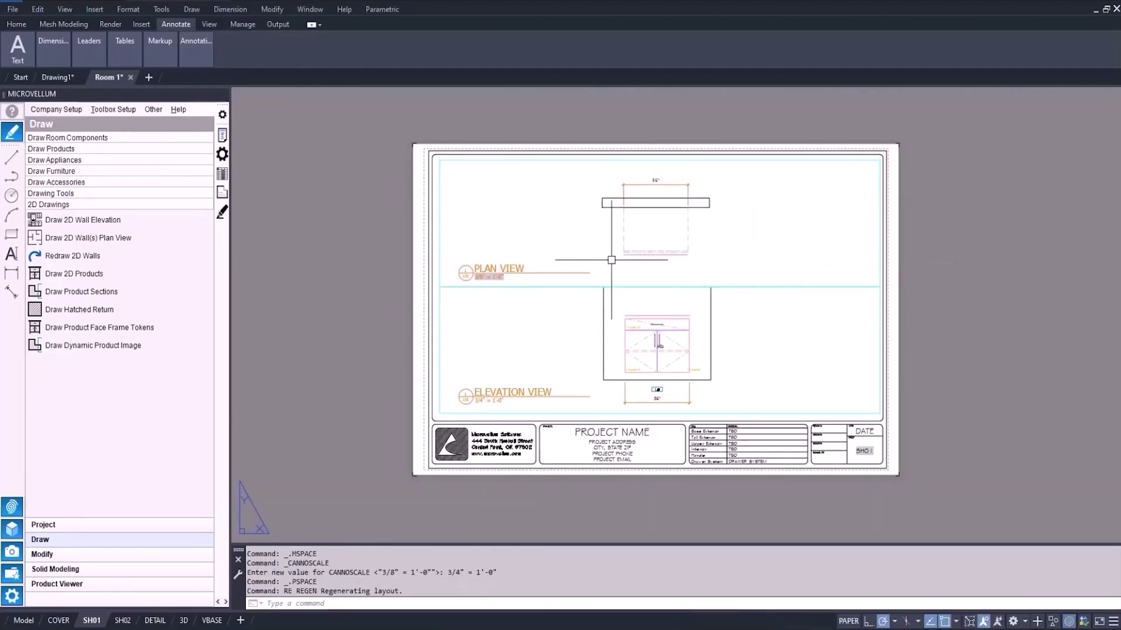
{"action": "scroll", "coordinate": [486, 284], "scroll_direction": "up", "scroll_amount": 3}
{"action": "scroll", "coordinate": [485, 283], "scroll_direction": "down", "scroll_amount": 3}
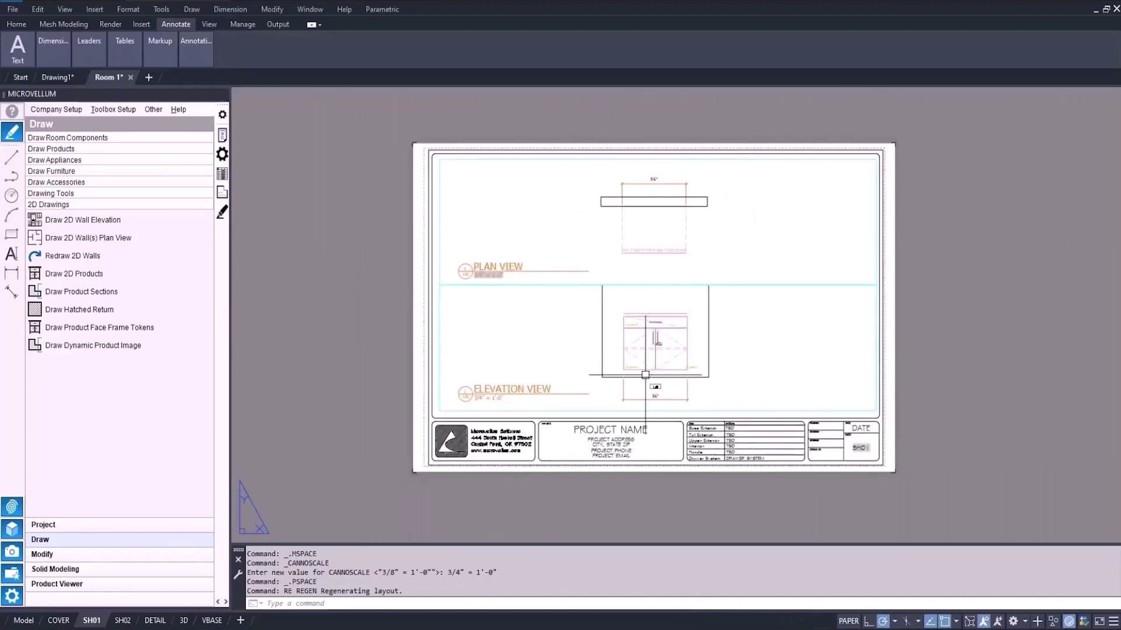
{"action": "scroll", "coordinate": [595, 373], "scroll_direction": "up", "scroll_amount": 2}
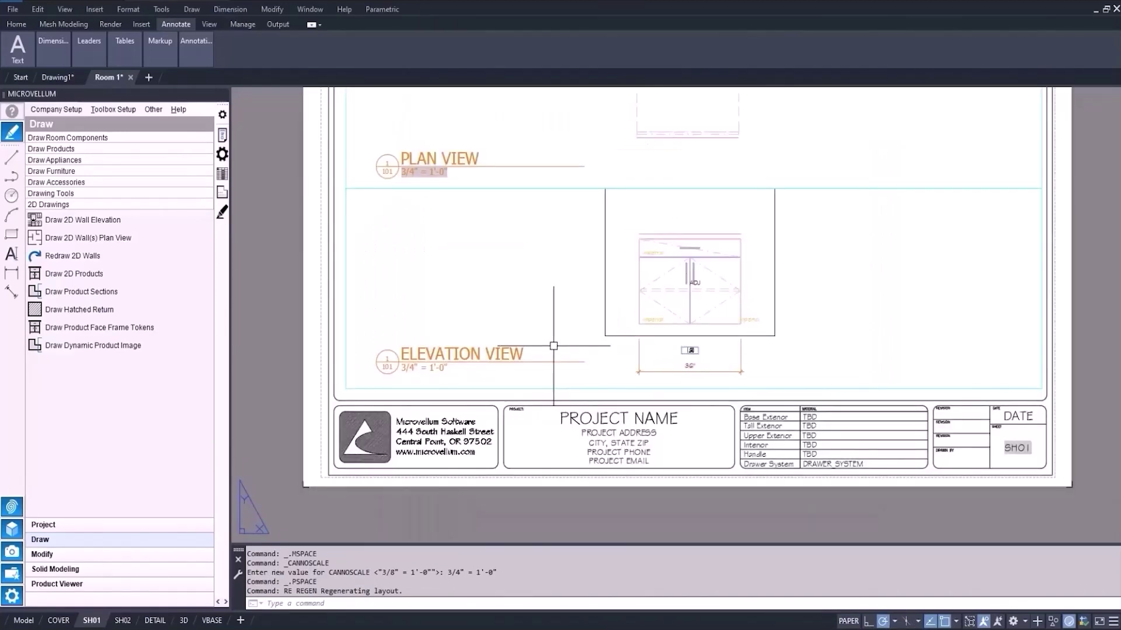
With ET, replace the ELEVATION VIEW label's scale text with a field showing its viewport's Custom scale.
{"action": "type", "text": "ET"}
{"action": "key", "text": "Return"}
{"action": "left_click", "coordinate": [511, 356]}
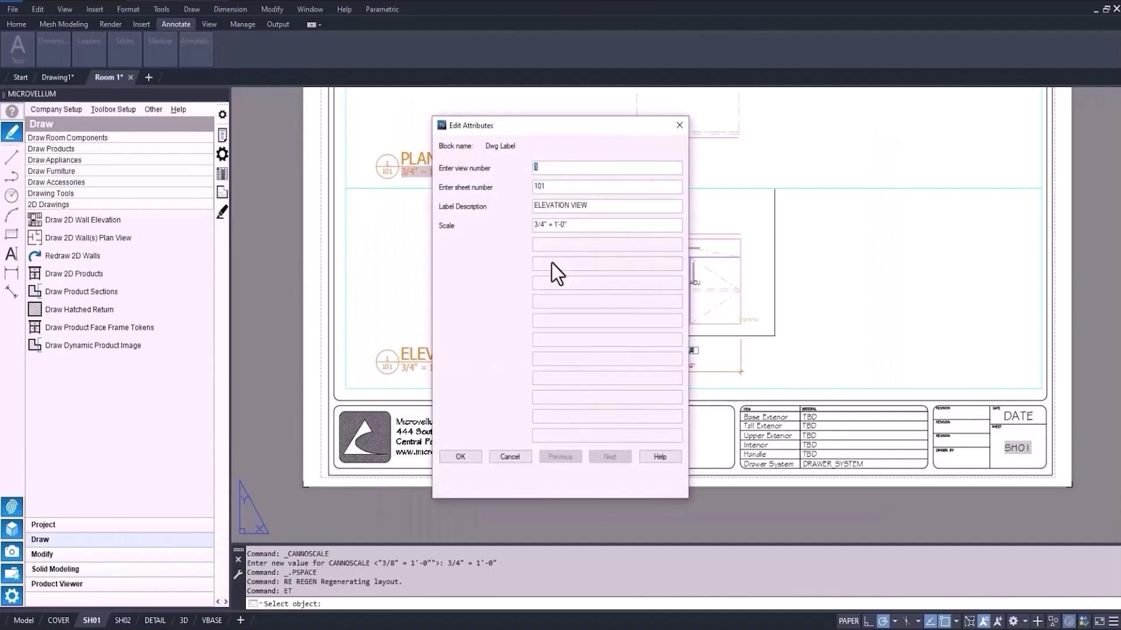
{"action": "left_click_drag", "start_coordinate": [563, 225], "coordinate": [533, 225]}
{"action": "right_click", "coordinate": [545, 228]}
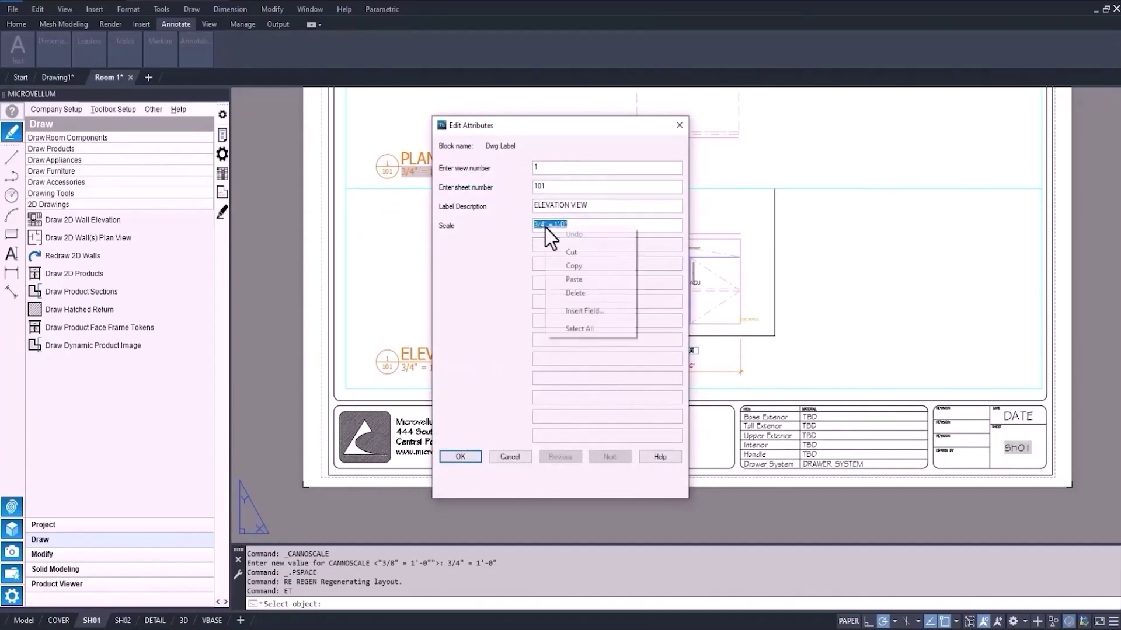
{"action": "left_click", "coordinate": [578, 309]}
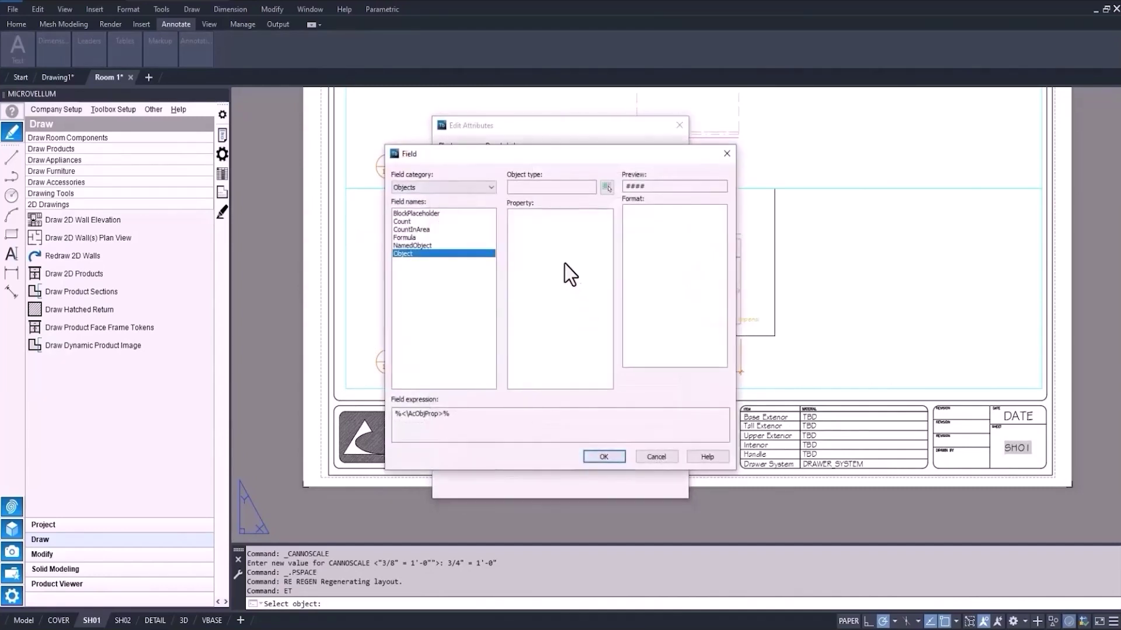
{"action": "left_click", "coordinate": [607, 188]}
{"action": "left_click", "coordinate": [346, 235]}
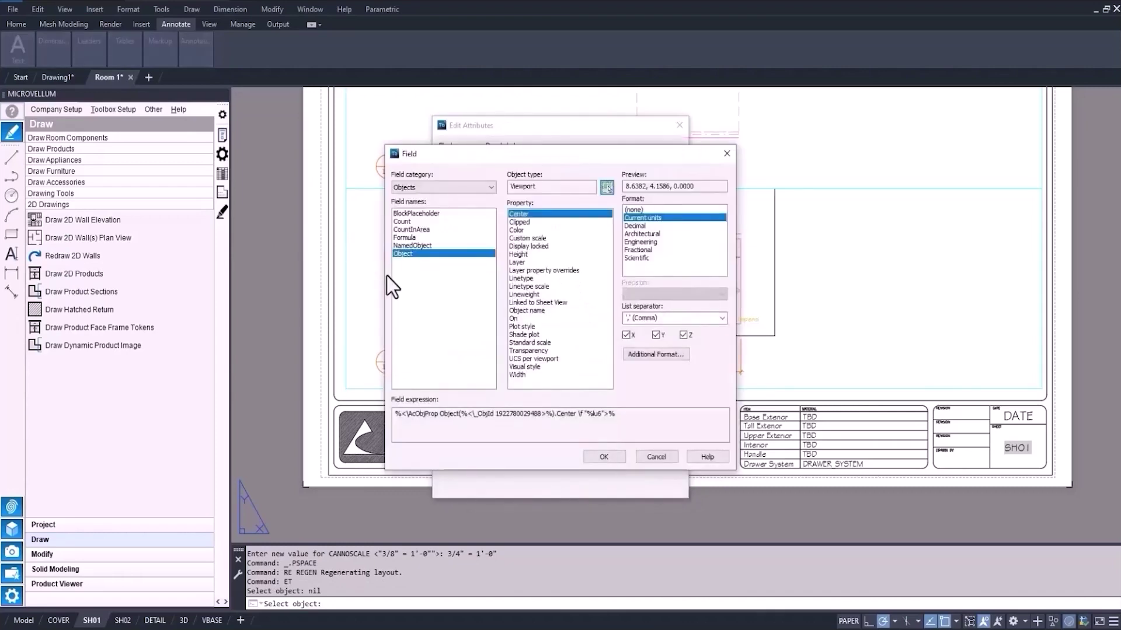
{"action": "left_click", "coordinate": [525, 239]}
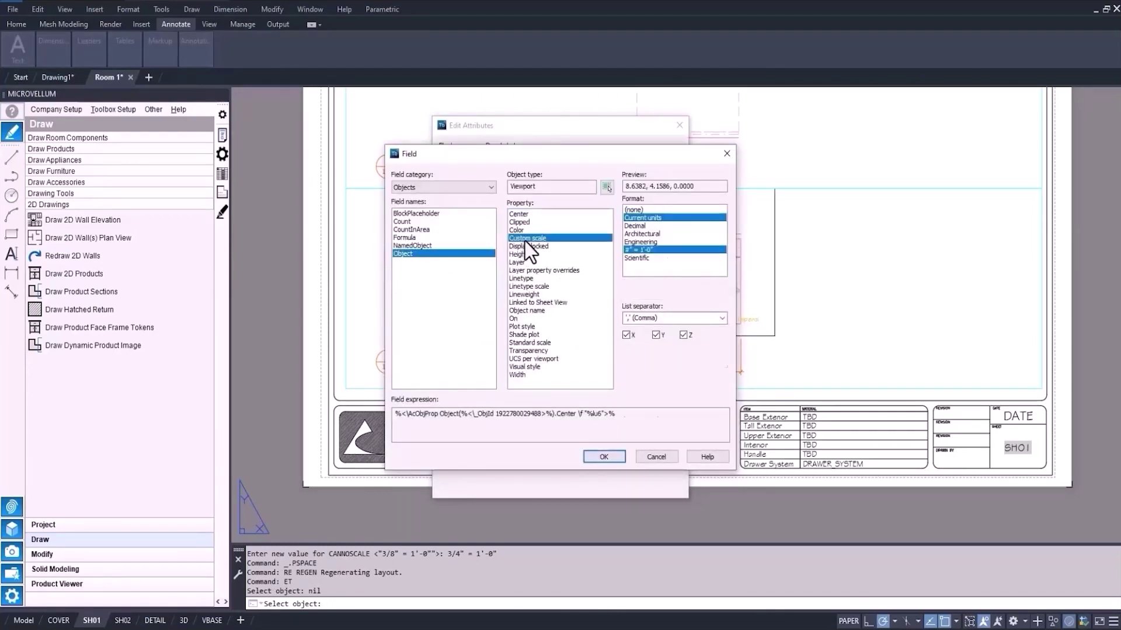
{"action": "left_click", "coordinate": [613, 459]}
{"action": "left_click", "coordinate": [465, 456]}
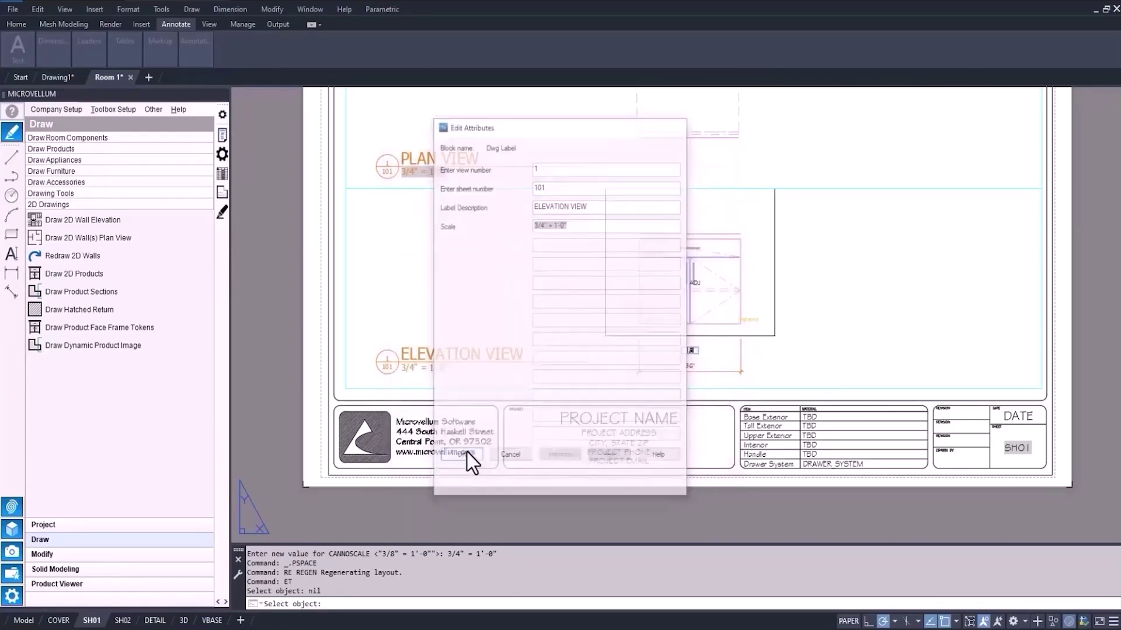
{"action": "double_click", "coordinate": [375, 315]}
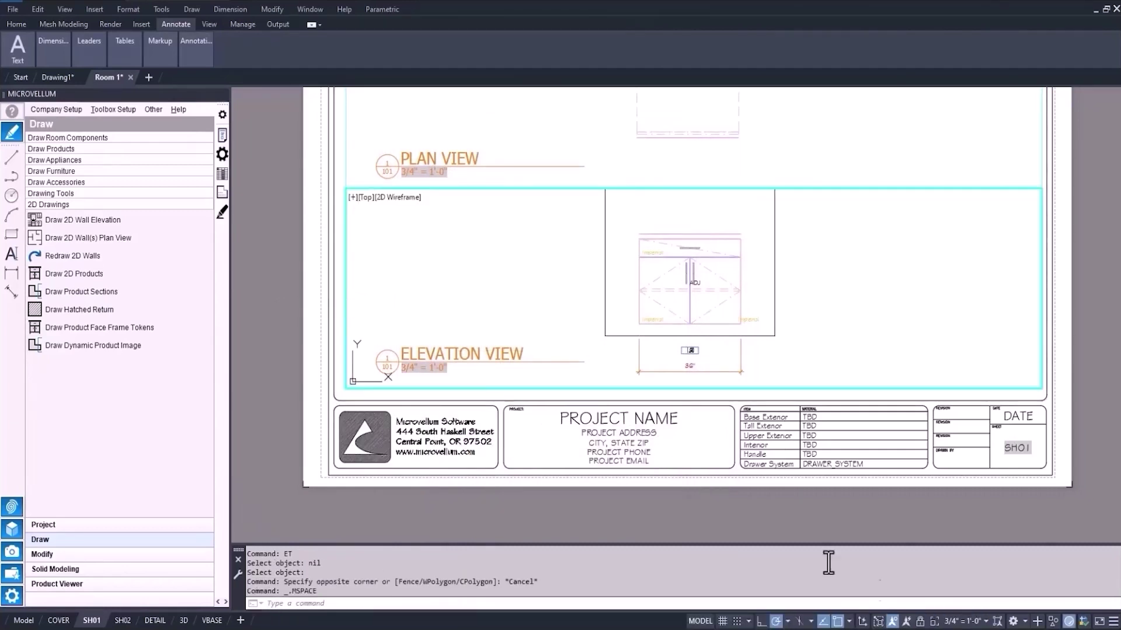
Set the elevation viewport to 1/4" = 1'-0" and regenerate so the label updates.
{"action": "left_click", "coordinate": [965, 621]}
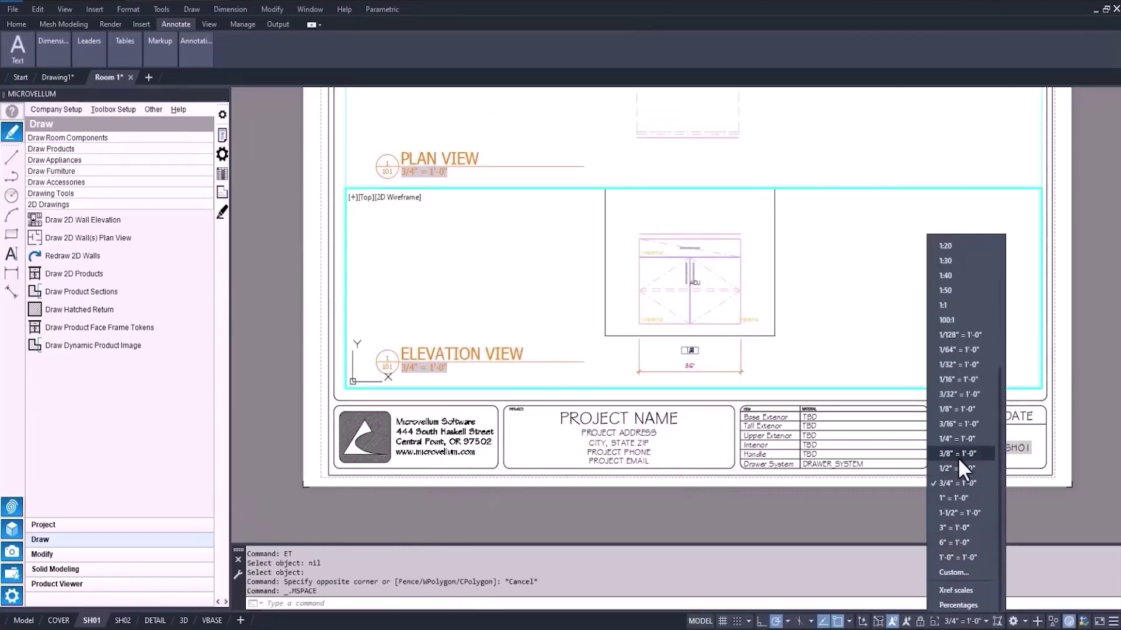
{"action": "left_click", "coordinate": [955, 443]}
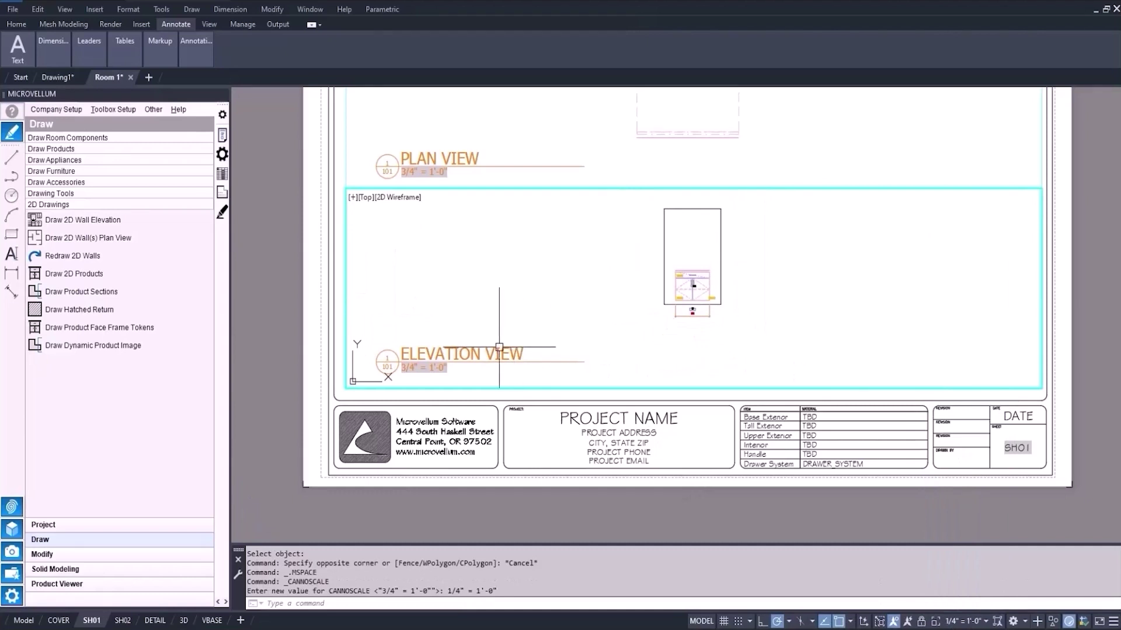
{"action": "type", "text": "RE"}
{"action": "key", "text": "Return"}
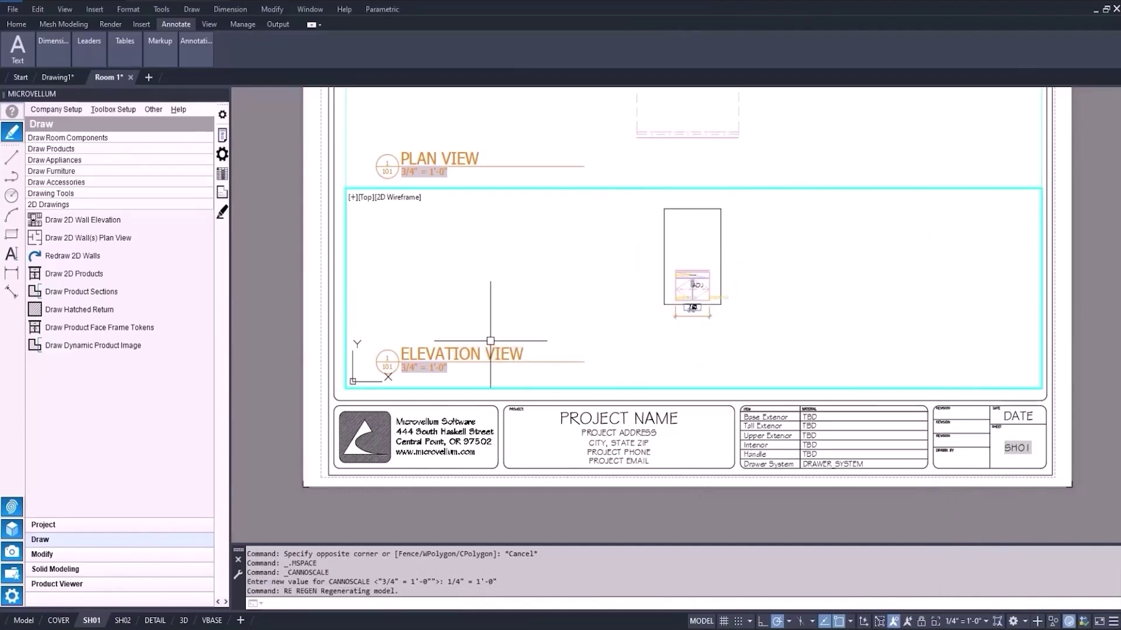
{"action": "double_click", "coordinate": [473, 409]}
{"action": "type", "text": "RE"}
{"action": "key", "text": "Return"}
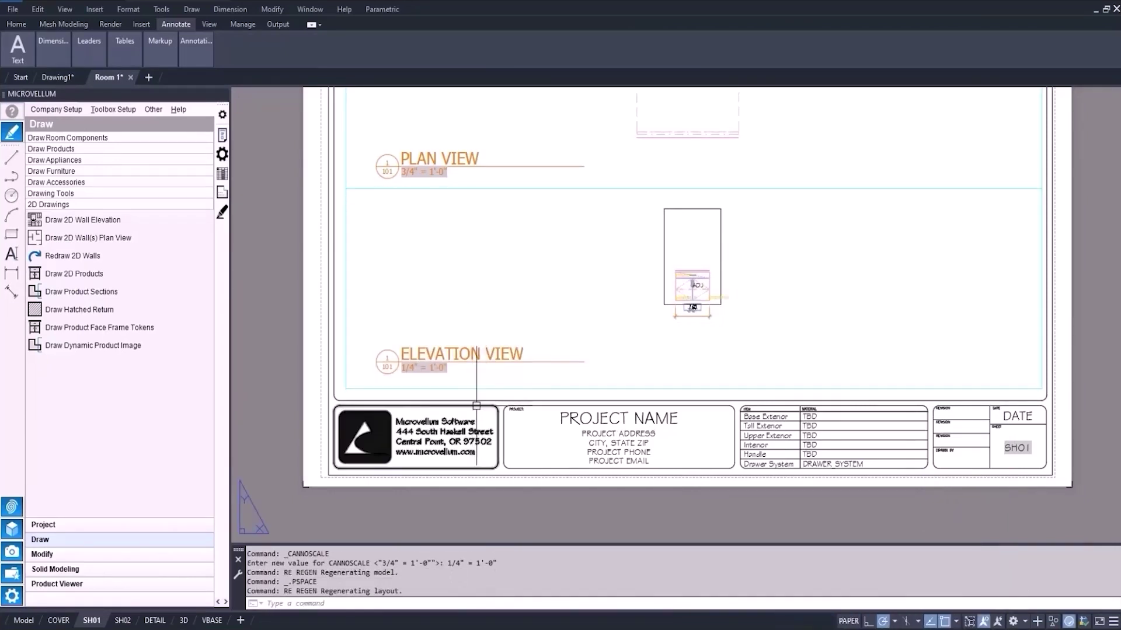
Set the elevation viewport to 1" = 1'-0" and regenerate to refresh its label.
{"action": "double_click", "coordinate": [808, 325]}
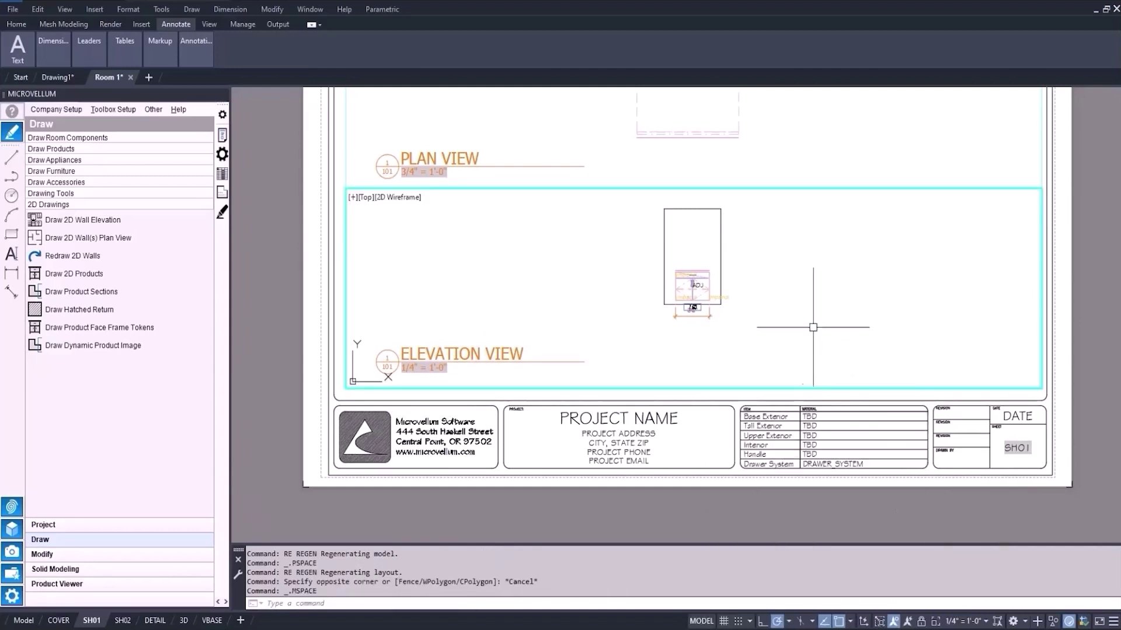
{"action": "left_click", "coordinate": [966, 621]}
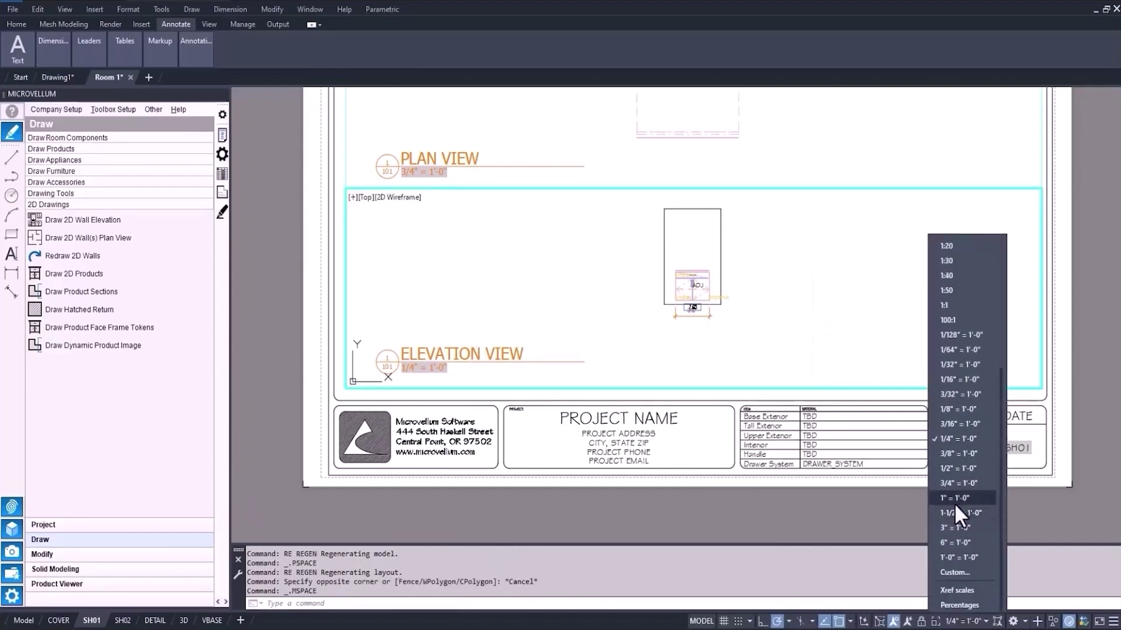
{"action": "left_click", "coordinate": [965, 513]}
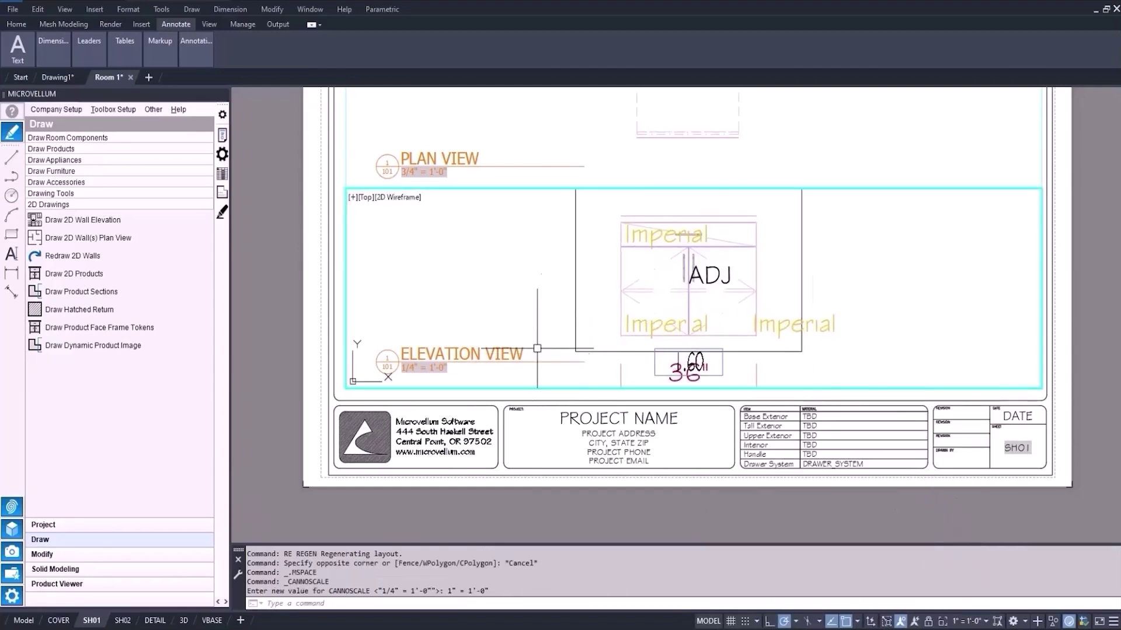
{"action": "type", "text": "re"}
{"action": "key", "text": "Return"}
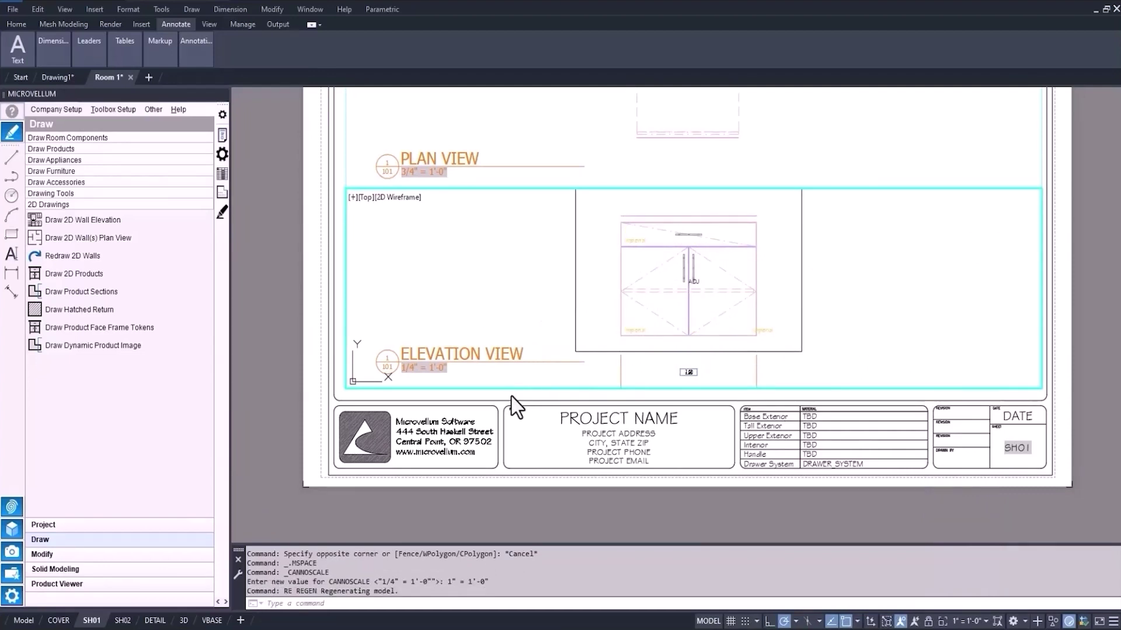
{"action": "double_click", "coordinate": [512, 397]}
{"action": "type", "text": "re"}
{"action": "key", "text": "Return"}
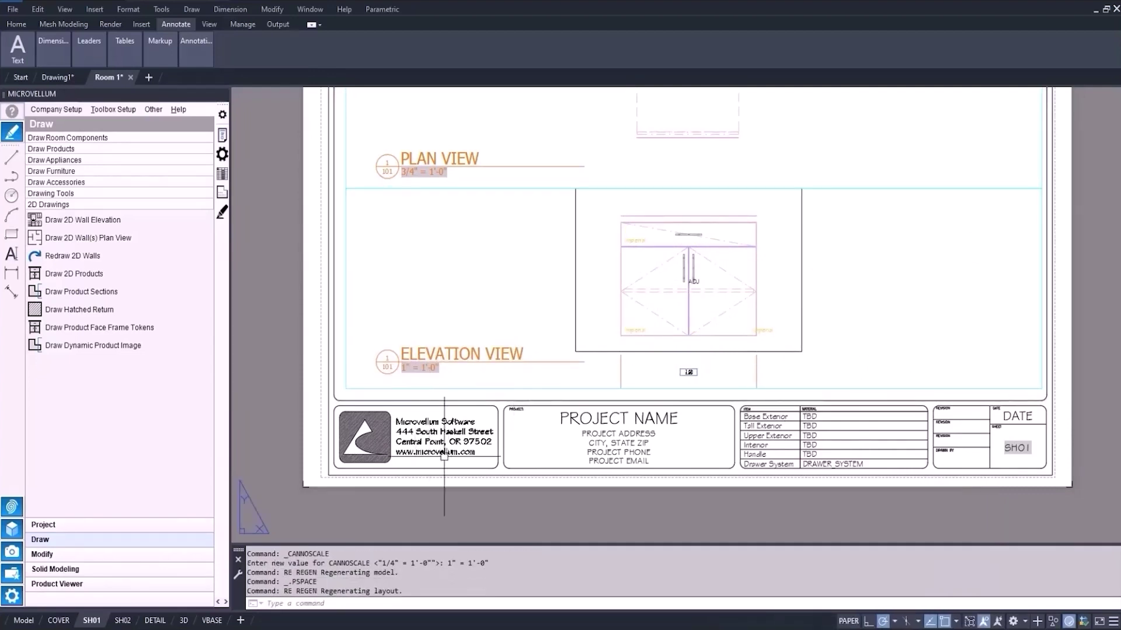
{"action": "scroll", "coordinate": [464, 450], "scroll_direction": "down", "scroll_amount": 3}
Set the plan viewport to 1" = 1'-0" and check its label against the title block.
{"action": "double_click", "coordinate": [490, 254]}
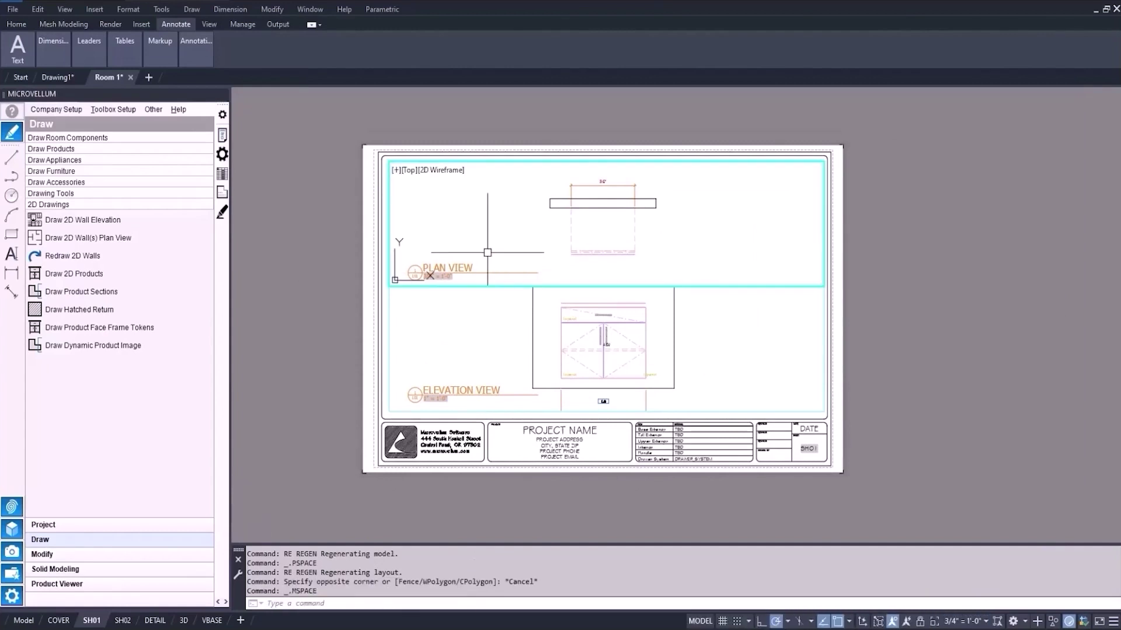
{"action": "left_click", "coordinate": [968, 622]}
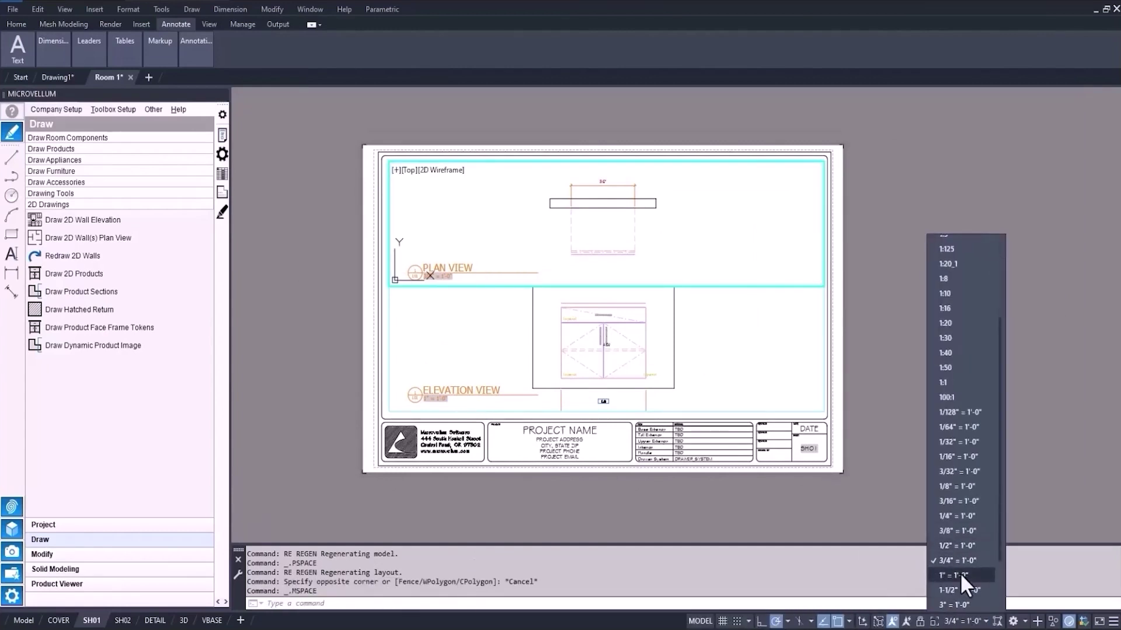
{"action": "left_click", "coordinate": [957, 575]}
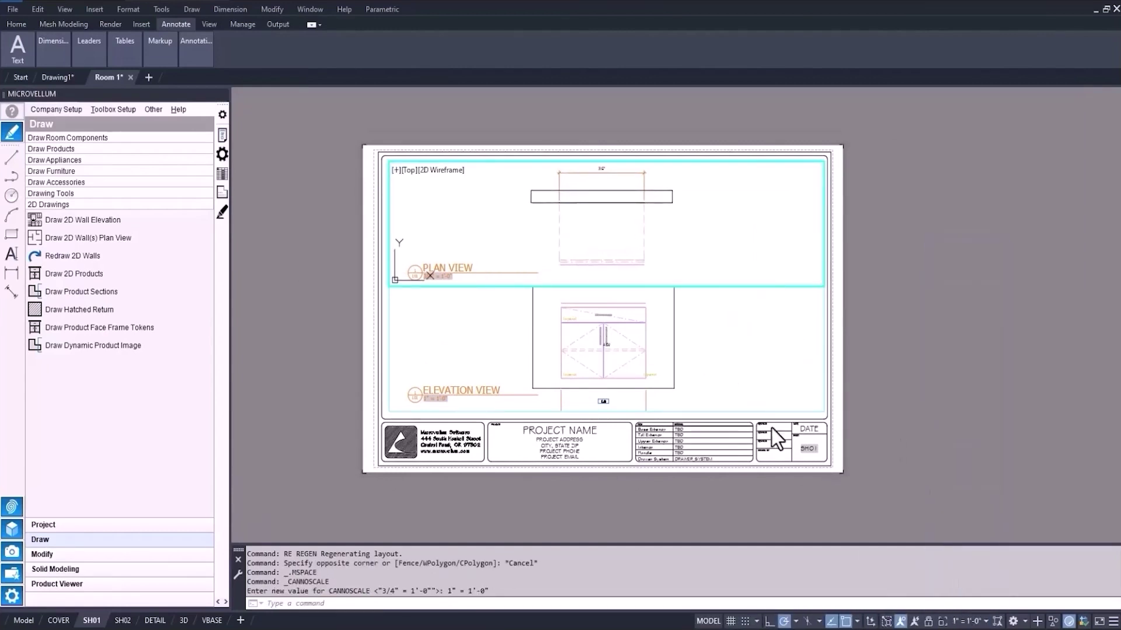
{"action": "double_click", "coordinate": [838, 394]}
{"action": "scroll", "coordinate": [424, 244], "scroll_direction": "up", "scroll_amount": 2}
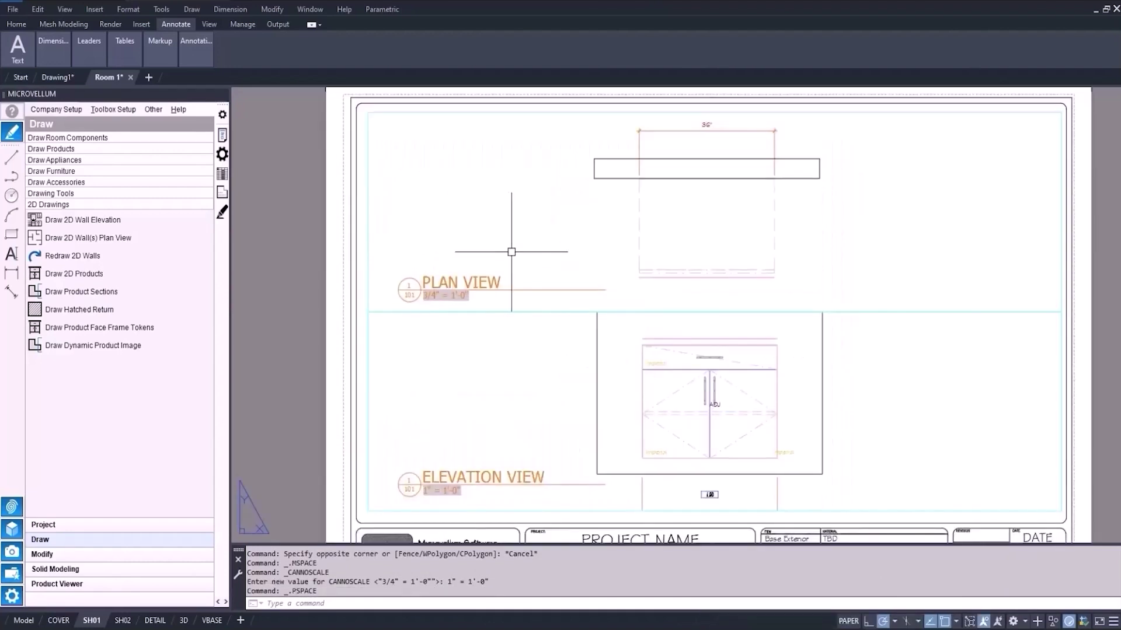
{"action": "middle_click_drag", "start_coordinate": [569, 347], "coordinate": [553, 331]}
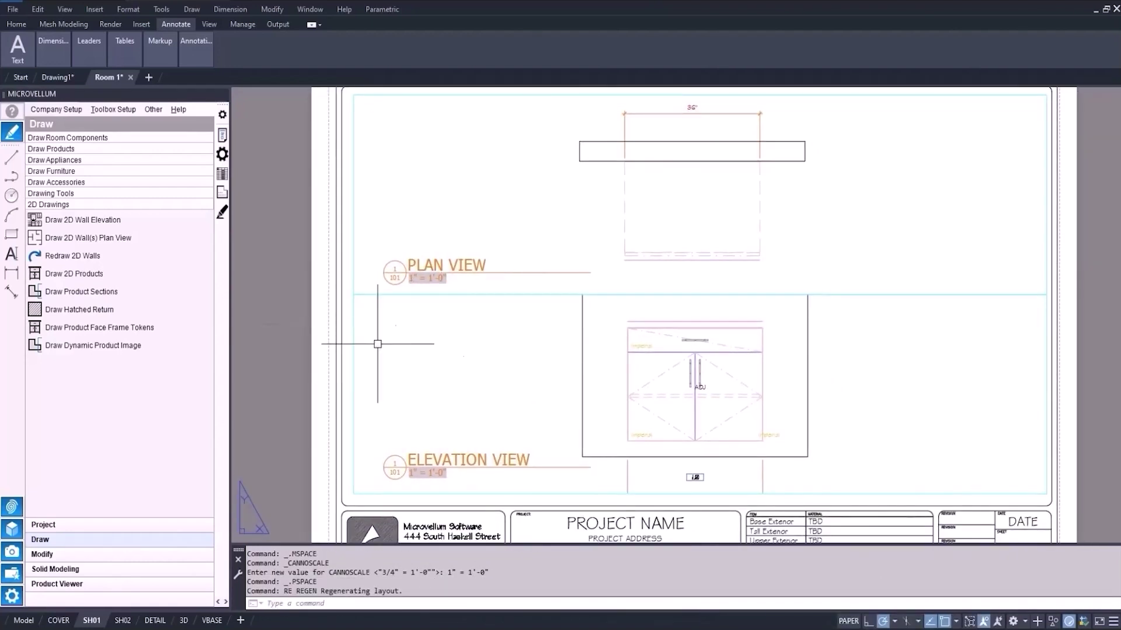
Return both the elevation and plan viewports to 3/4" = 1'-0" and go back to paper space.
{"action": "double_click", "coordinate": [399, 351]}
{"action": "left_click", "coordinate": [985, 622]}
{"action": "left_click", "coordinate": [957, 576]}
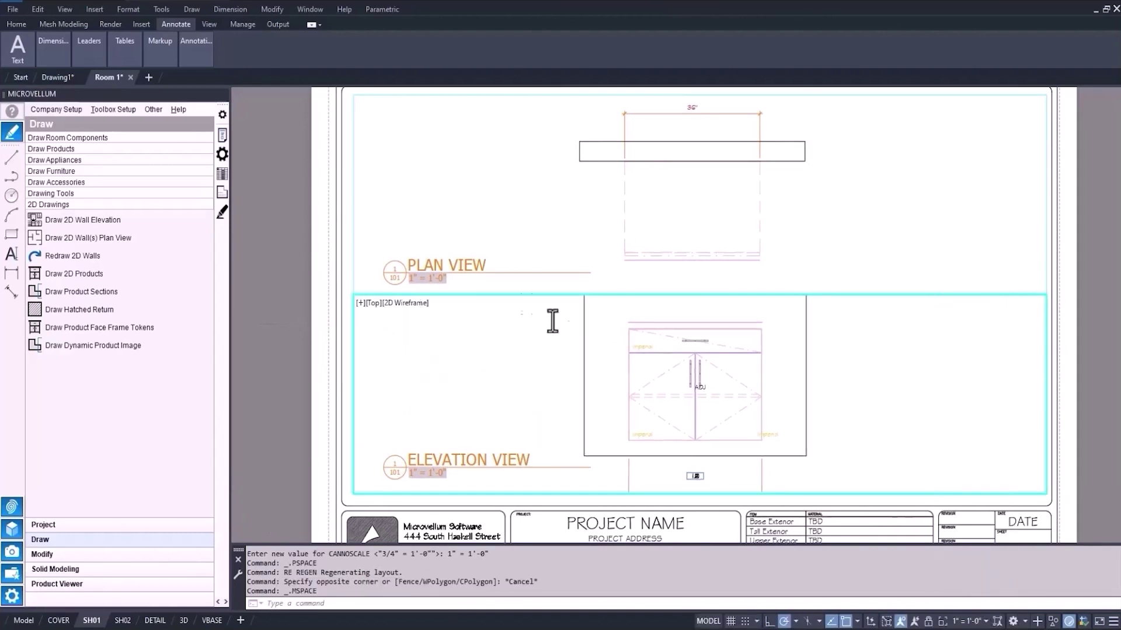
{"action": "left_click", "coordinate": [460, 241]}
{"action": "left_click", "coordinate": [986, 622]}
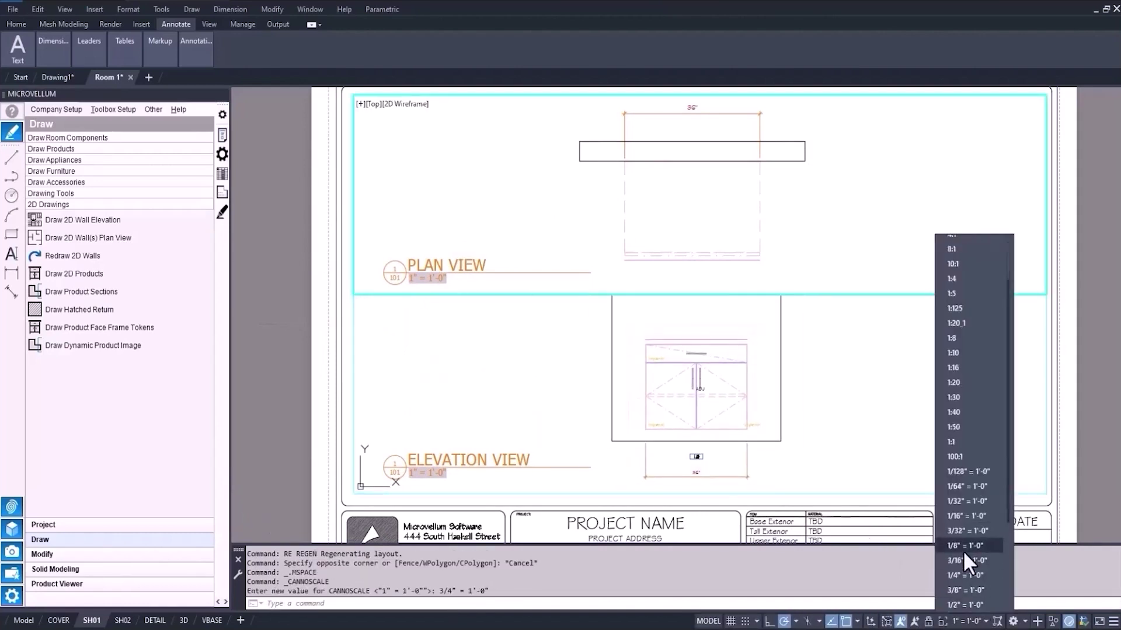
{"action": "left_click", "coordinate": [964, 581]}
{"action": "double_click", "coordinate": [300, 332]}
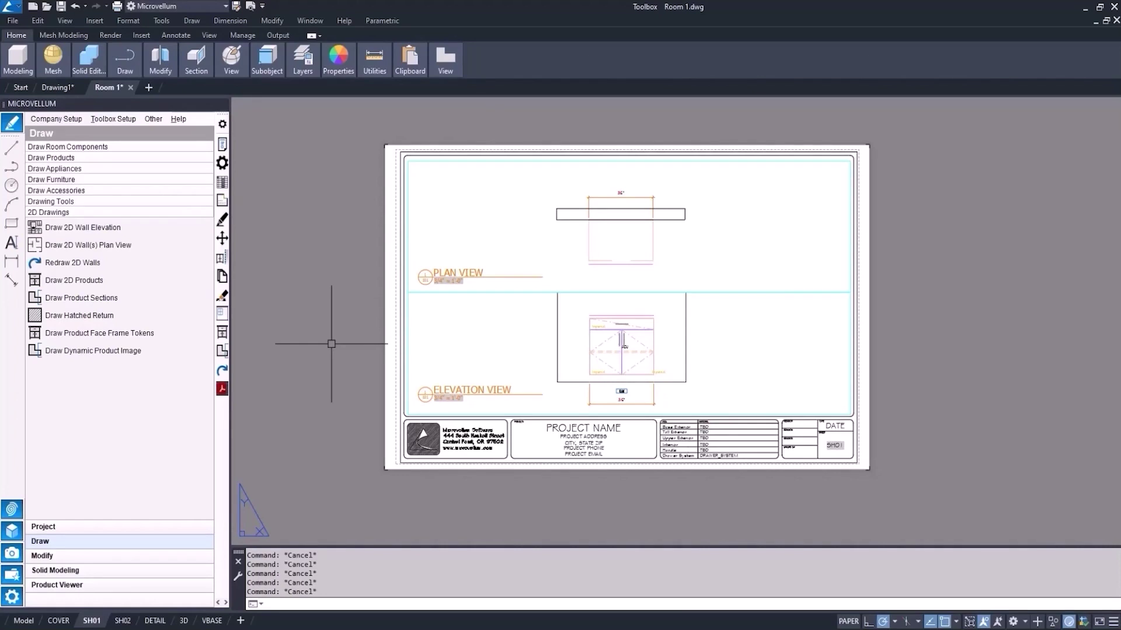
Move the ELEVATION VIEW label into the elevation viewport with CHSPACE, then view Model space.
{"action": "type", "text": "CHSPACE"}
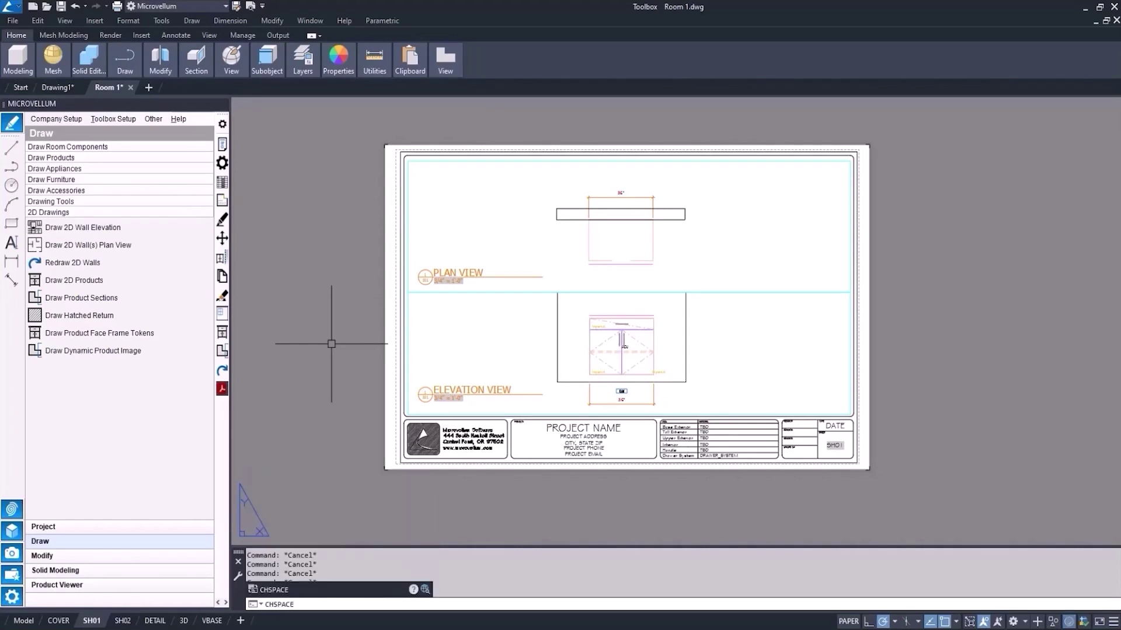
{"action": "key", "text": "Return"}
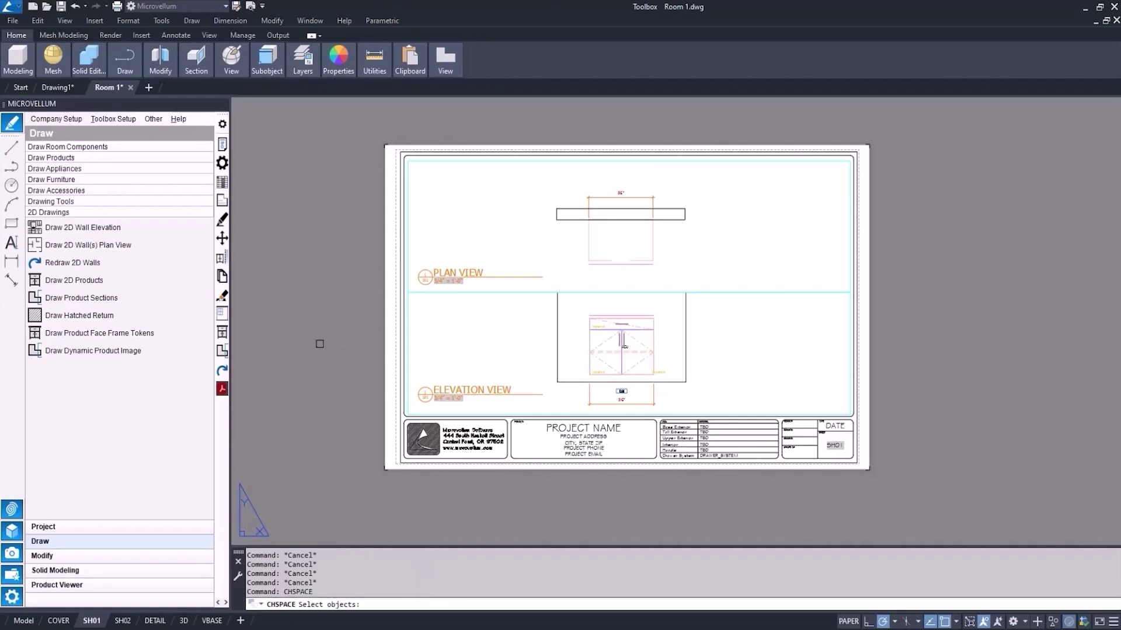
{"action": "left_click", "coordinate": [470, 390]}
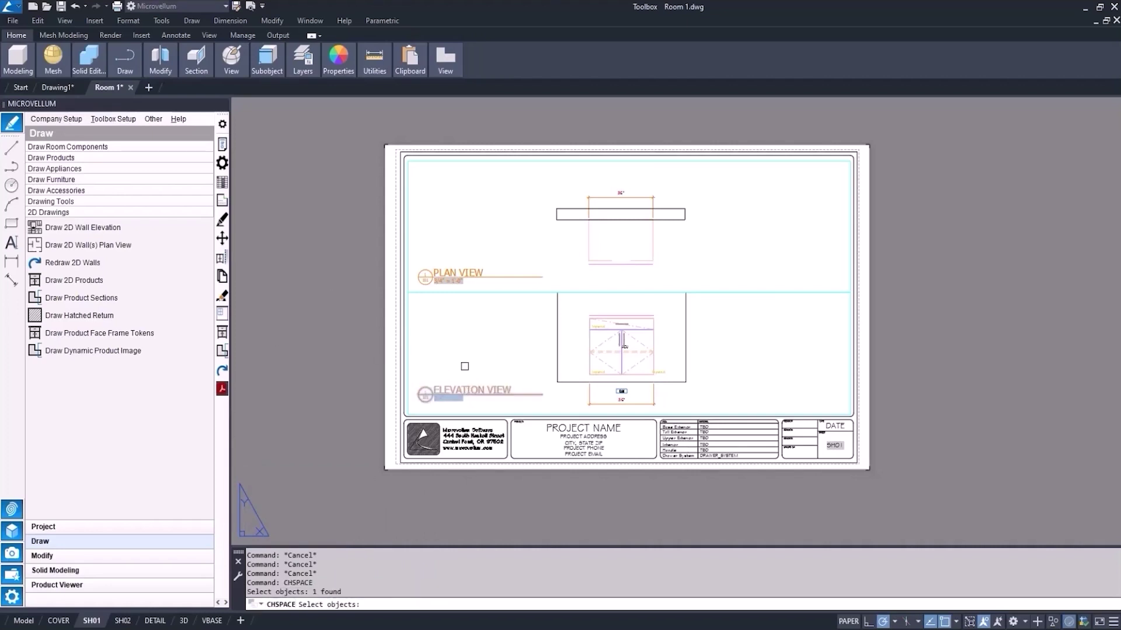
{"action": "key", "text": "Return"}
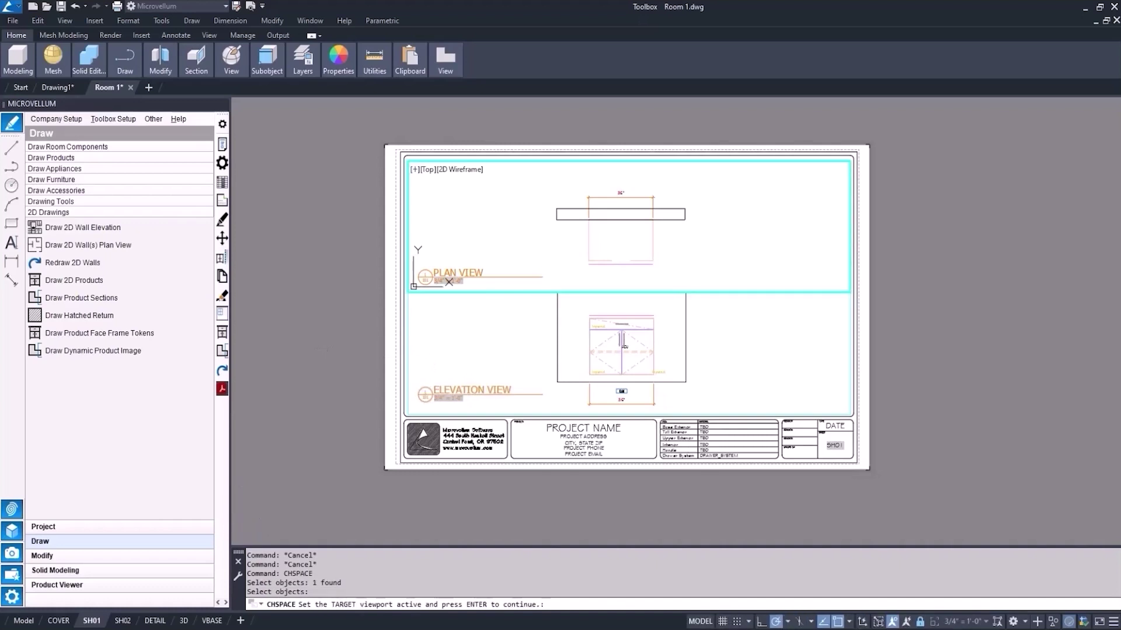
{"action": "left_click", "coordinate": [459, 348]}
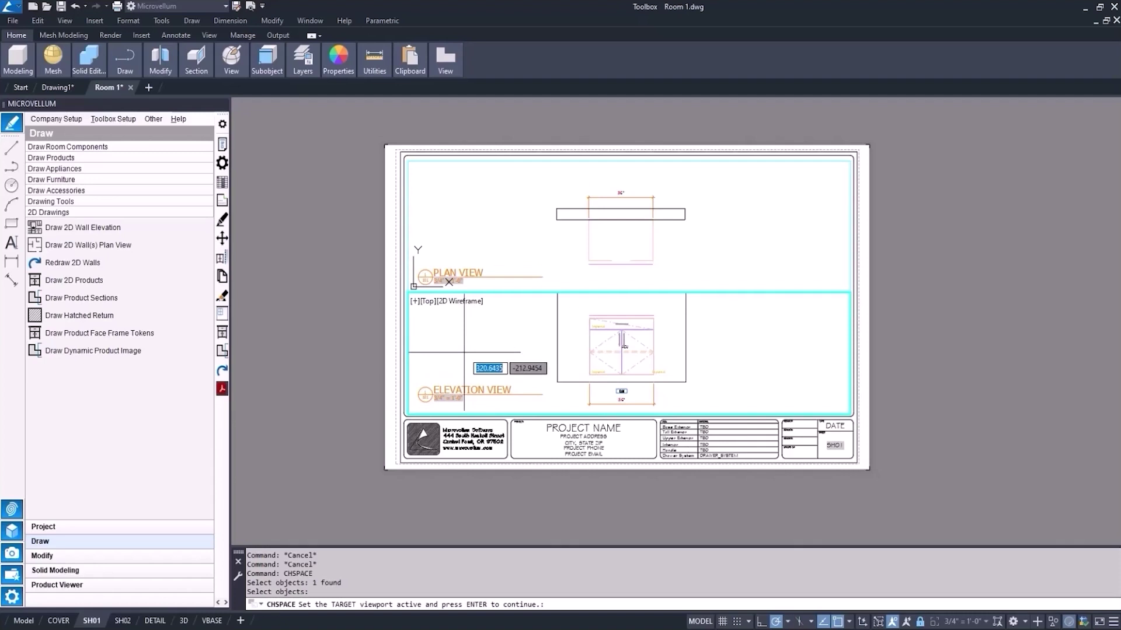
{"action": "key", "text": "Return"}
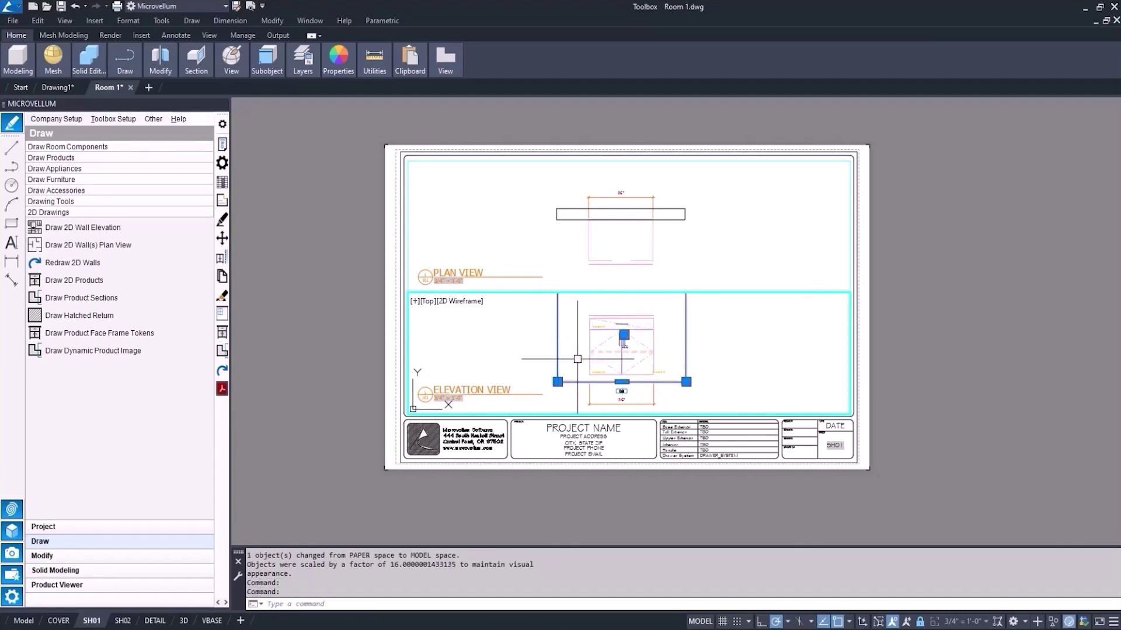
{"action": "key", "text": "Escape"}
{"action": "double_click", "coordinate": [307, 415]}
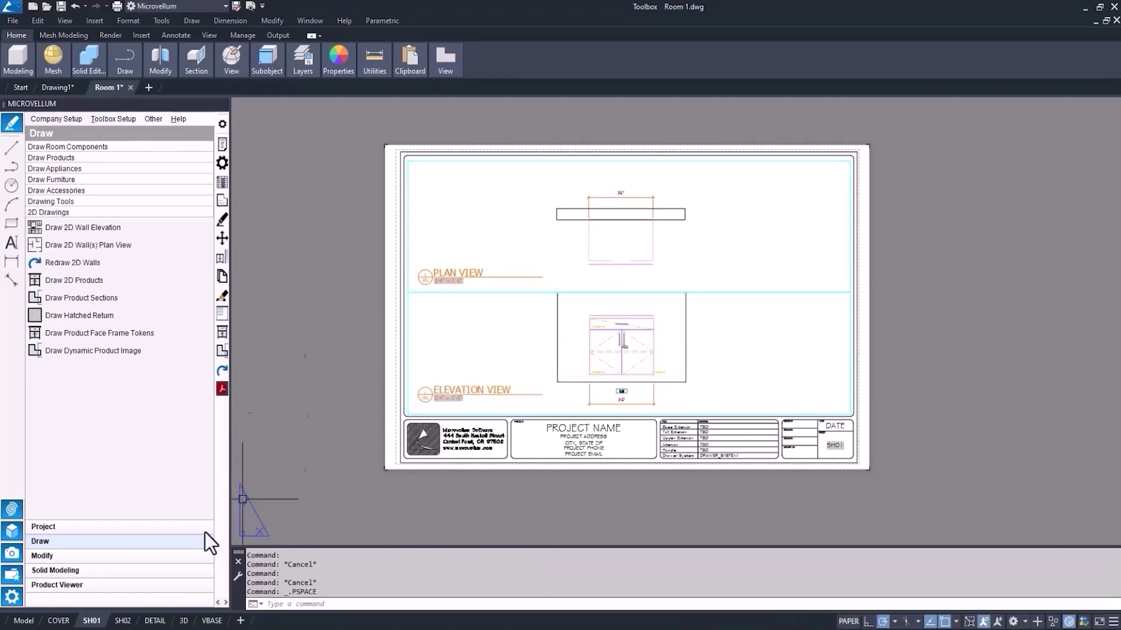
{"action": "left_click", "coordinate": [23, 621]}
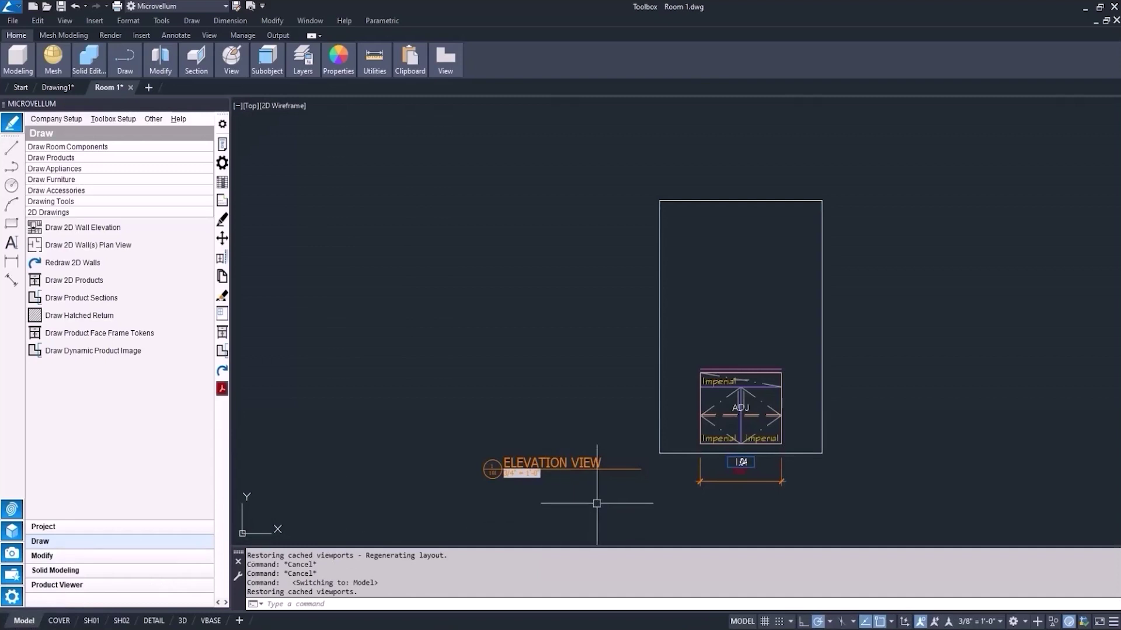
Back on SH01, use CHSPACE in the elevation viewport to move the label out to paper space.
{"action": "left_click", "coordinate": [92, 621]}
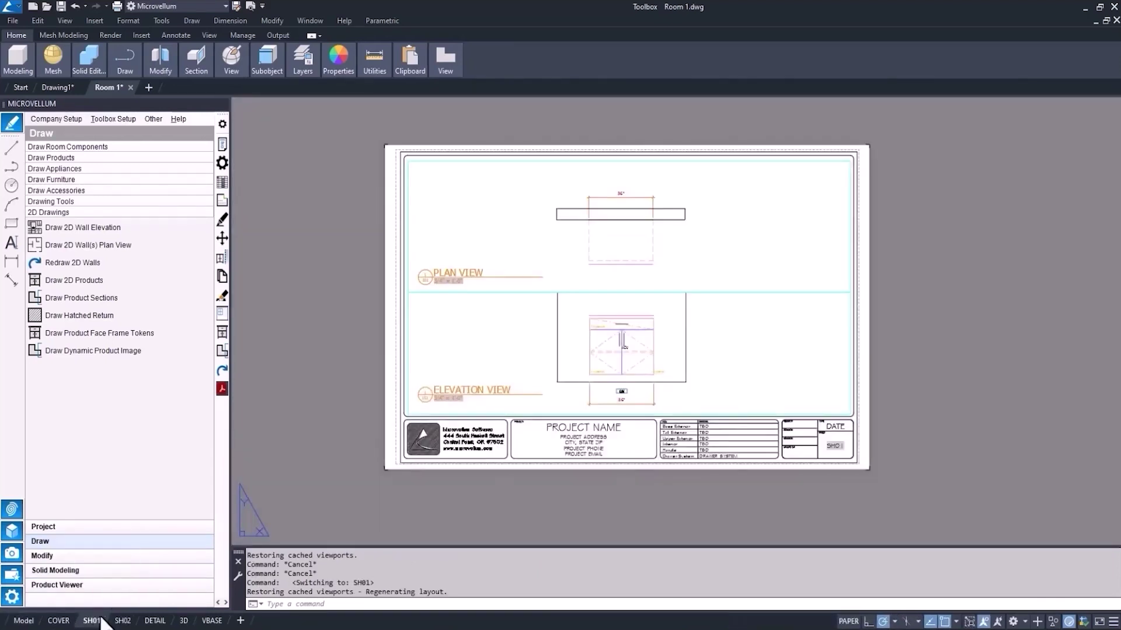
{"action": "double_click", "coordinate": [483, 355]}
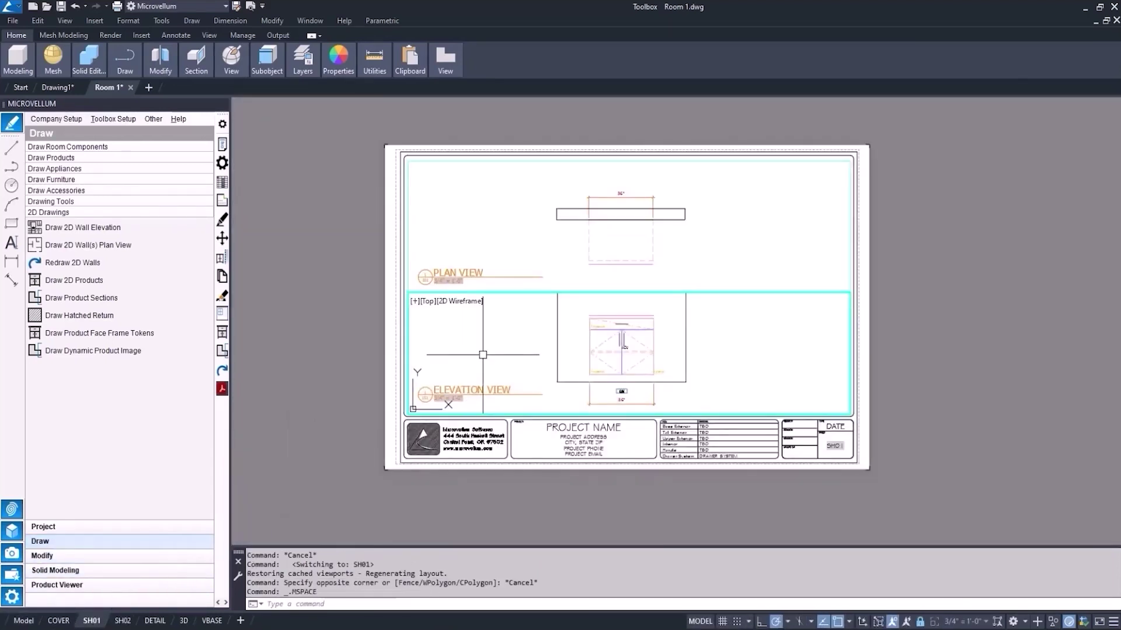
{"action": "scroll", "coordinate": [483, 354], "scroll_direction": "up", "scroll_amount": 4}
{"action": "type", "text": "CHSPACE"}
{"action": "key", "text": "Return"}
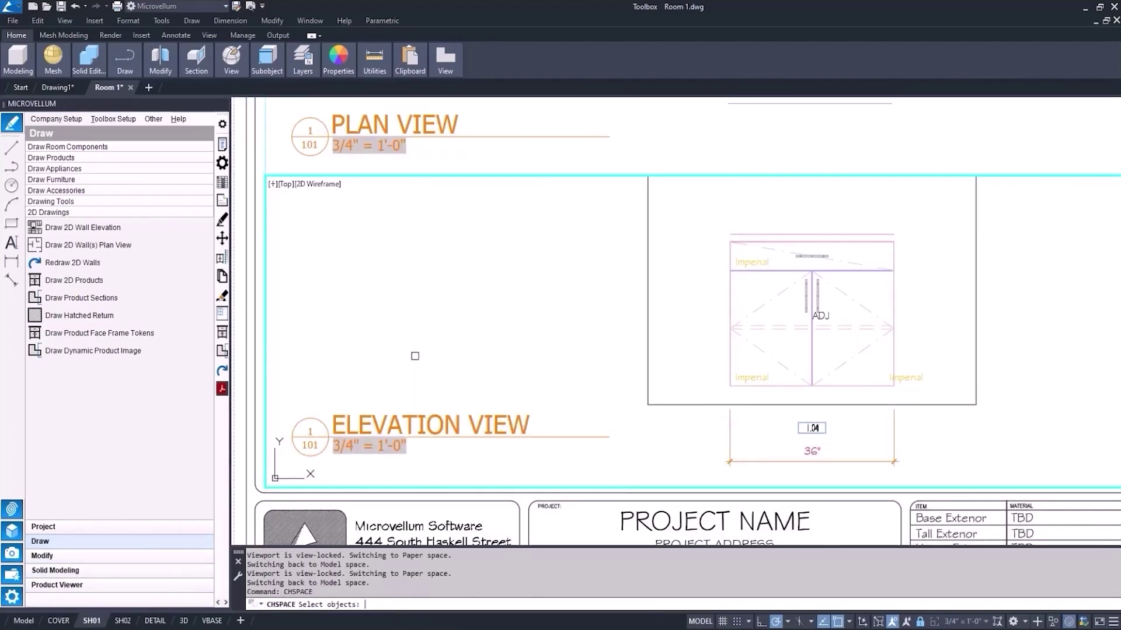
{"action": "left_click", "coordinate": [421, 420]}
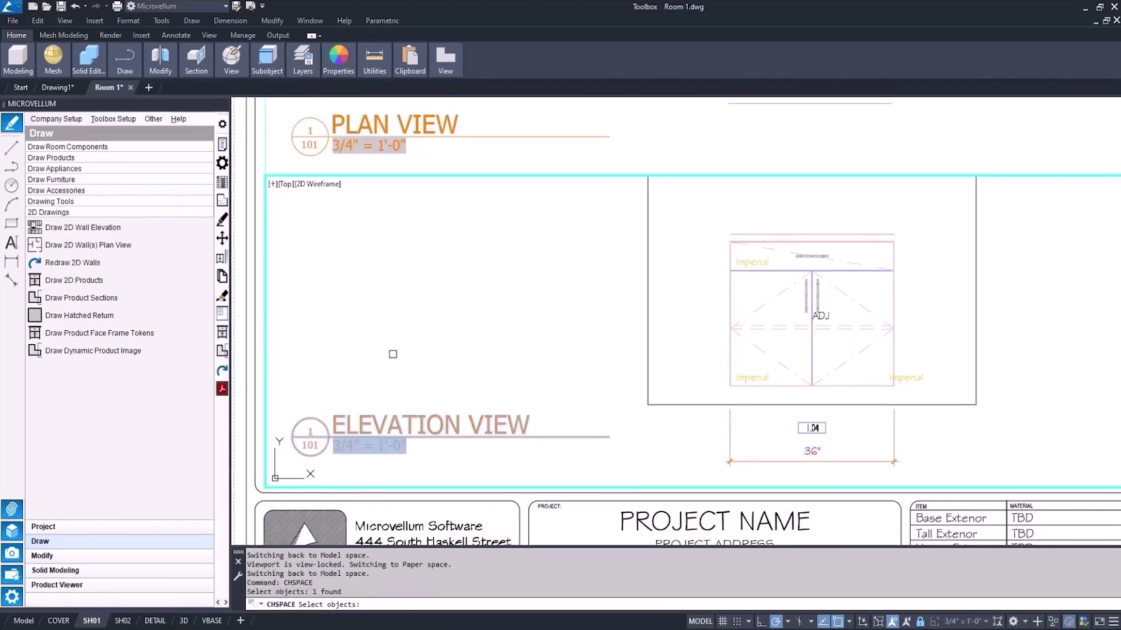
{"action": "key", "text": "Return"}
{"action": "scroll", "coordinate": [391, 352], "scroll_direction": "down", "scroll_amount": 2}
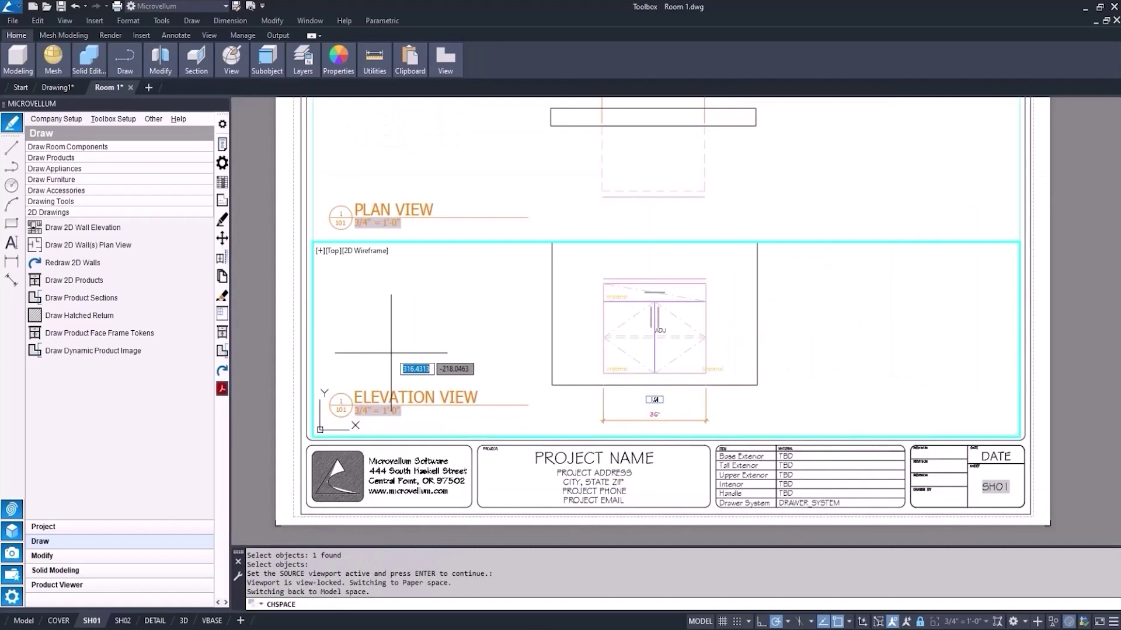
{"action": "key", "text": "Return"}
{"action": "key", "text": "Escape"}
{"action": "key", "text": "Escape"}
{"action": "left_click", "coordinate": [264, 352]}
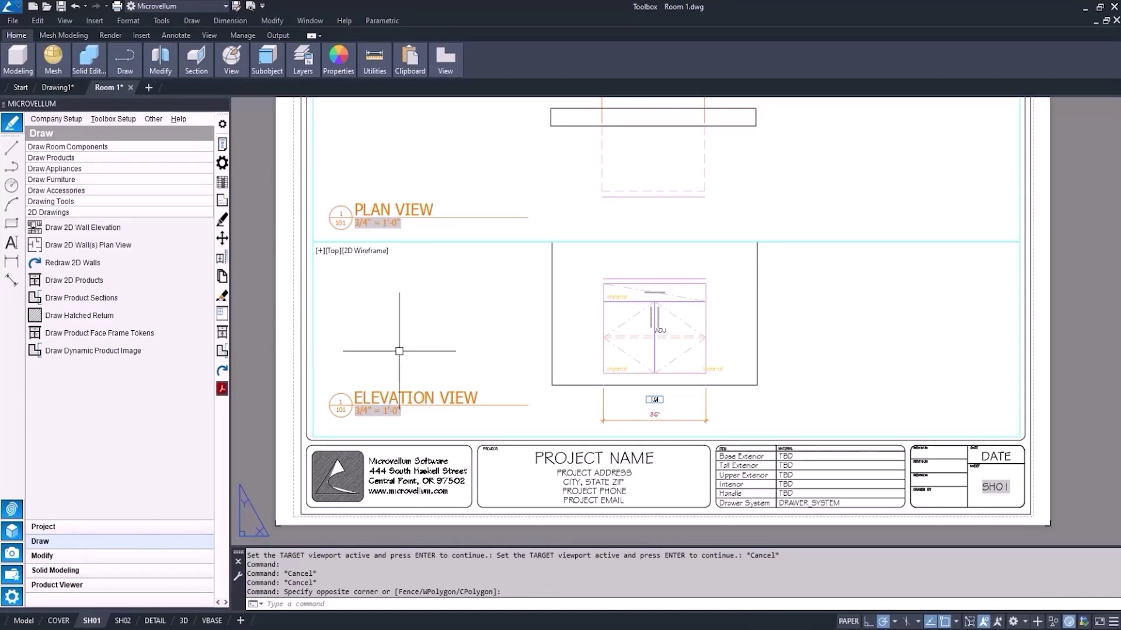
Run CHSPACE again to put the ELEVATION VIEW label into the elevation viewport's model space.
{"action": "type", "text": "chspace"}
{"action": "key", "text": "Return"}
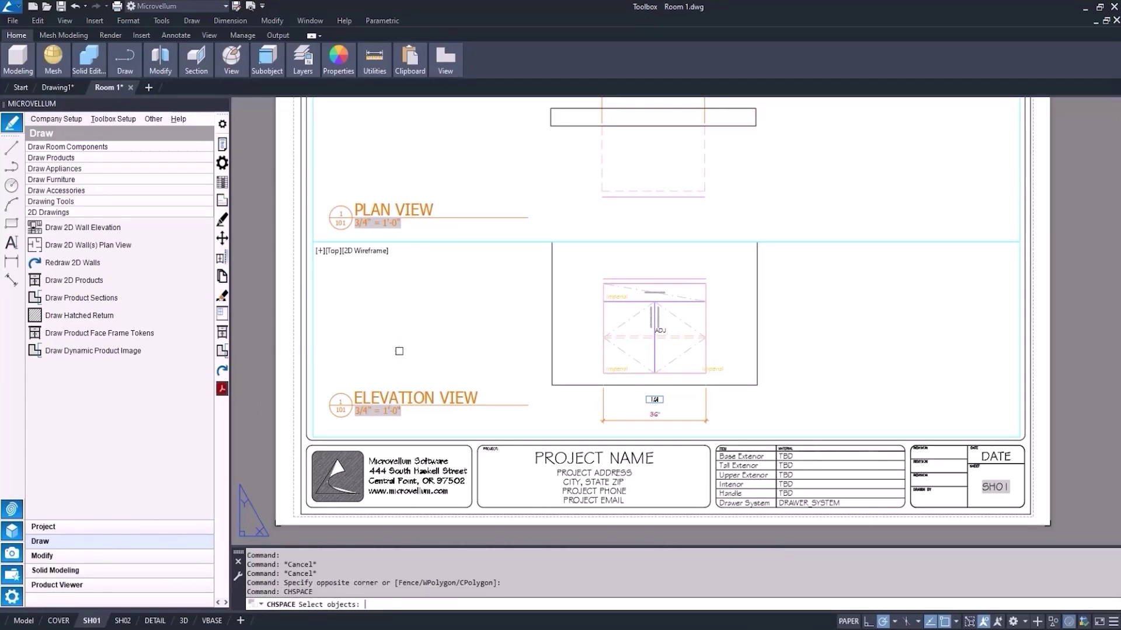
{"action": "left_click", "coordinate": [421, 385]}
{"action": "key", "text": "Return"}
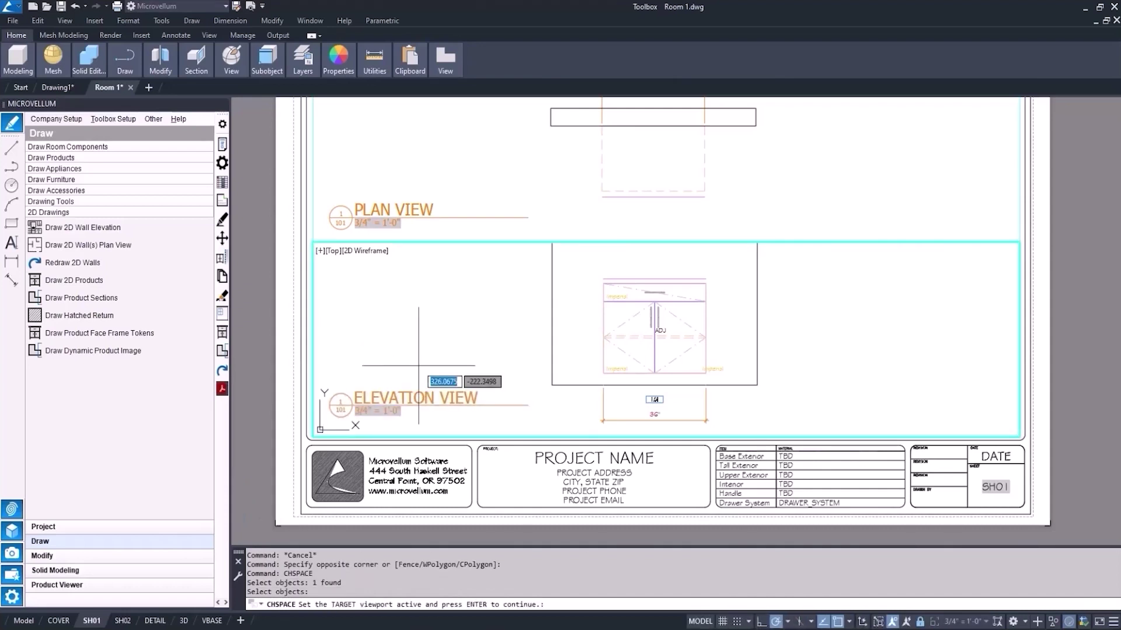
{"action": "key", "text": "Return"}
{"action": "left_click", "coordinate": [419, 366]}
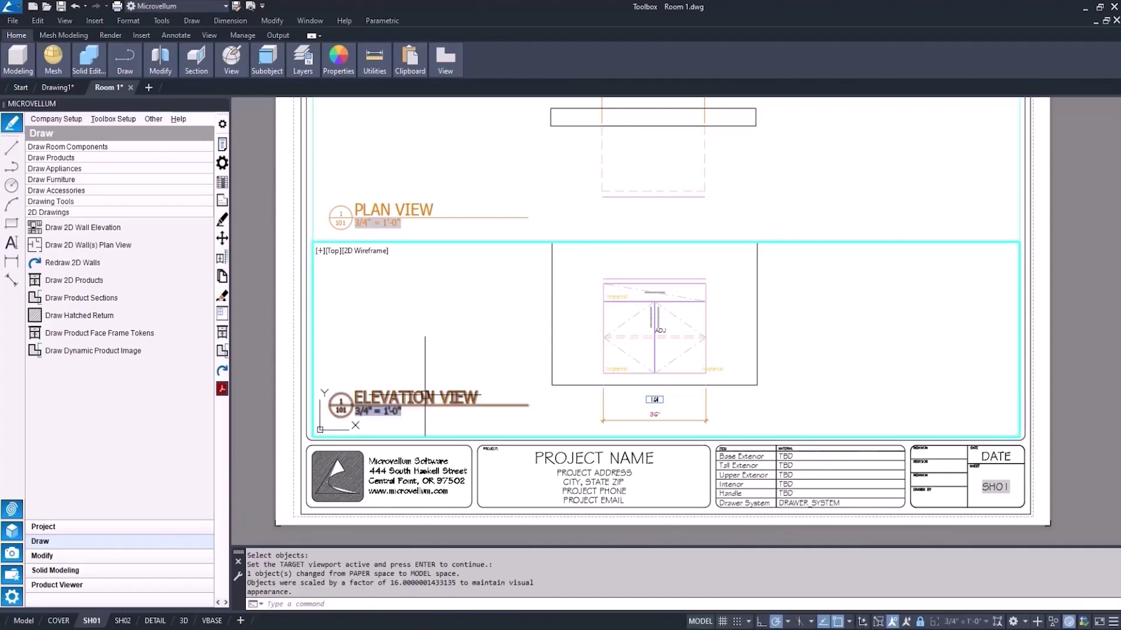
{"action": "key", "text": "Escape"}
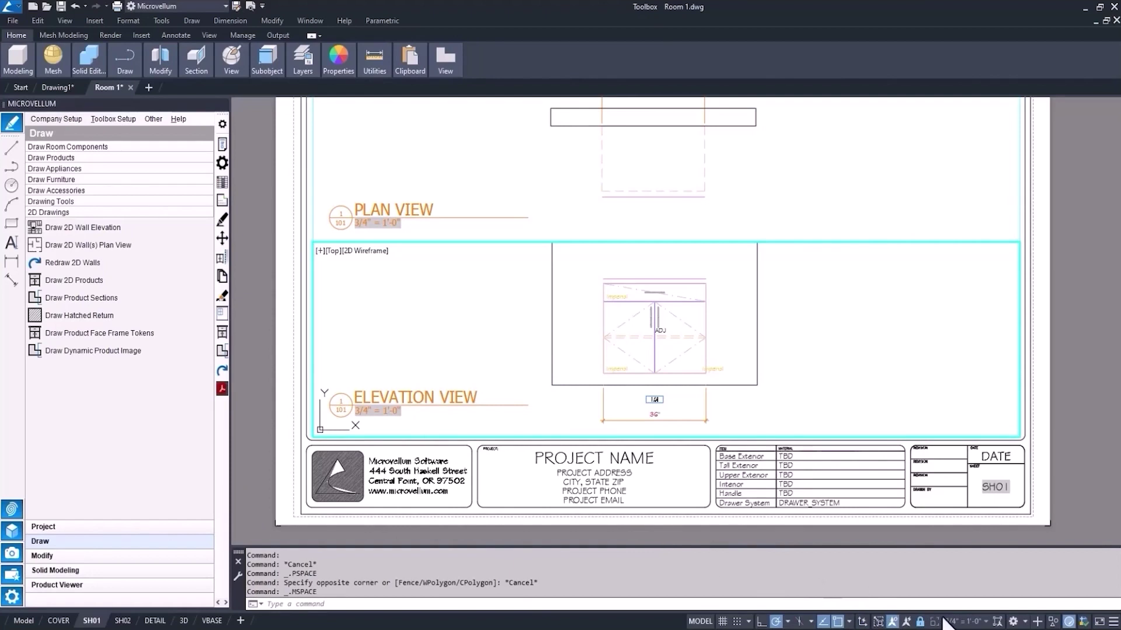
Set the elevation viewport scale to 1/2" = 1'-0".
{"action": "left_click", "coordinate": [969, 622]}
{"action": "scroll", "coordinate": [980, 581], "scroll_direction": "down", "scroll_amount": 3}
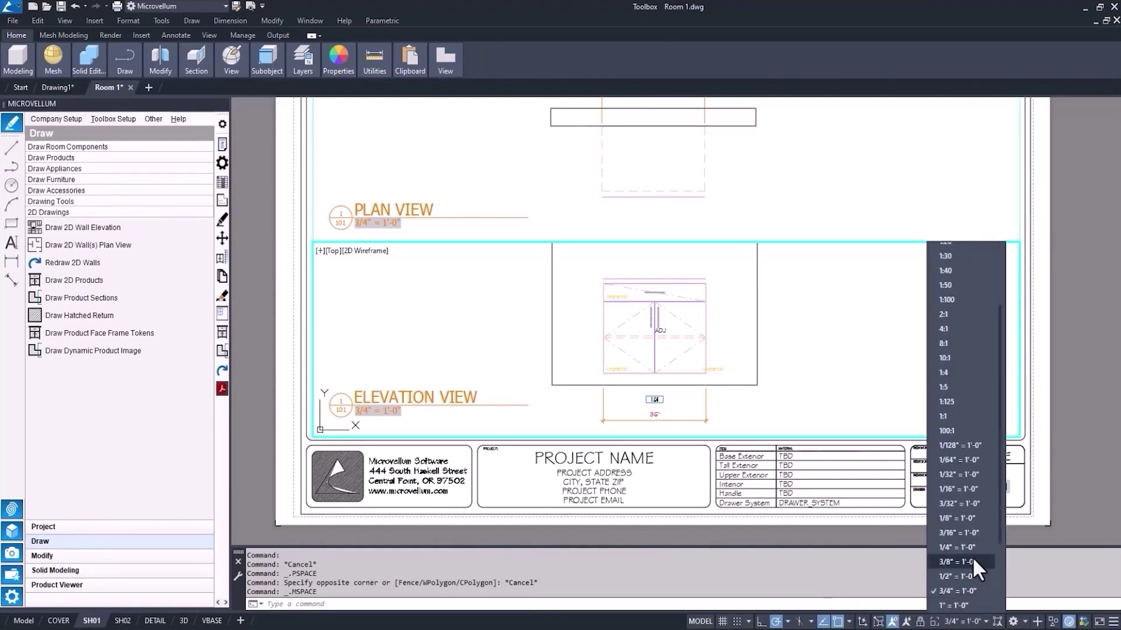
{"action": "left_click", "coordinate": [958, 592]}
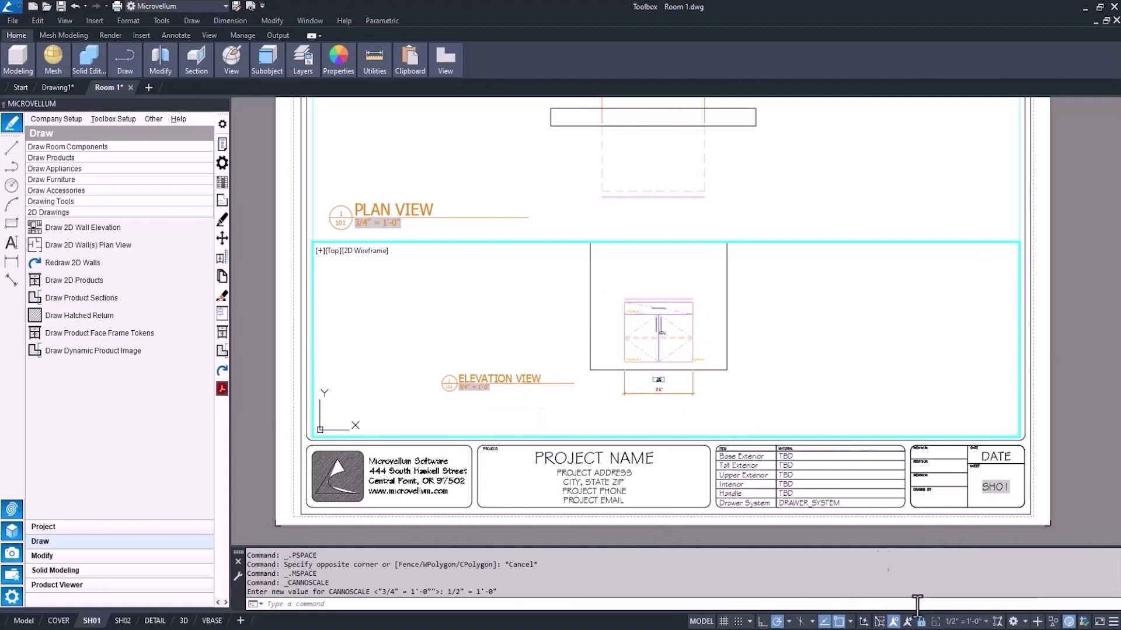
{"action": "scroll", "coordinate": [519, 395], "scroll_direction": "up", "scroll_amount": 5}
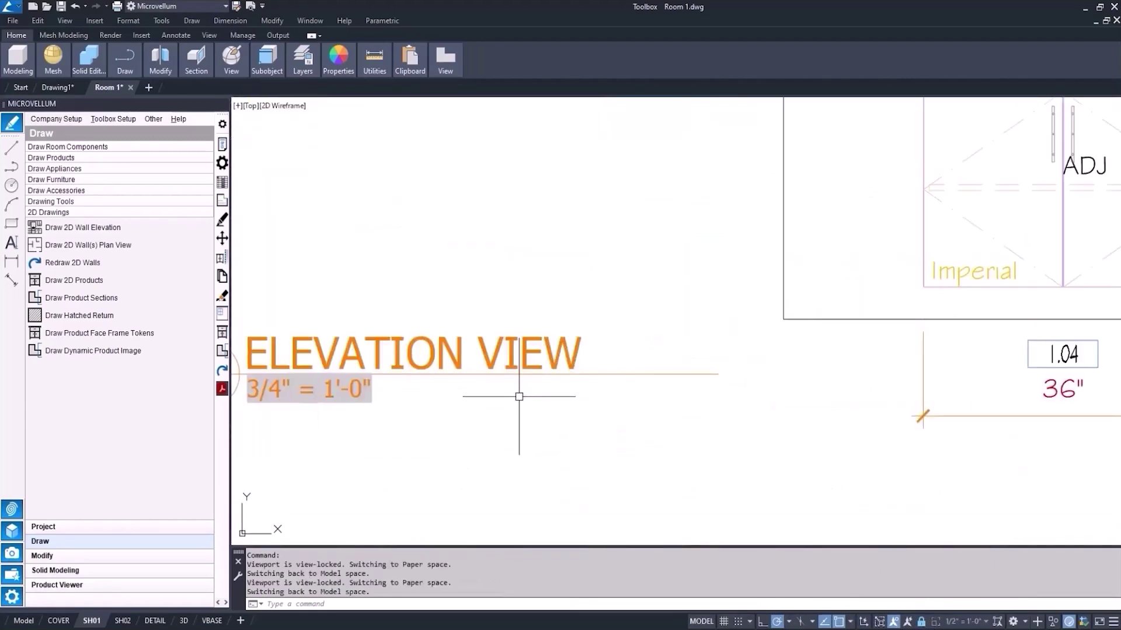
{"action": "scroll", "coordinate": [519, 401], "scroll_direction": "down", "scroll_amount": 5}
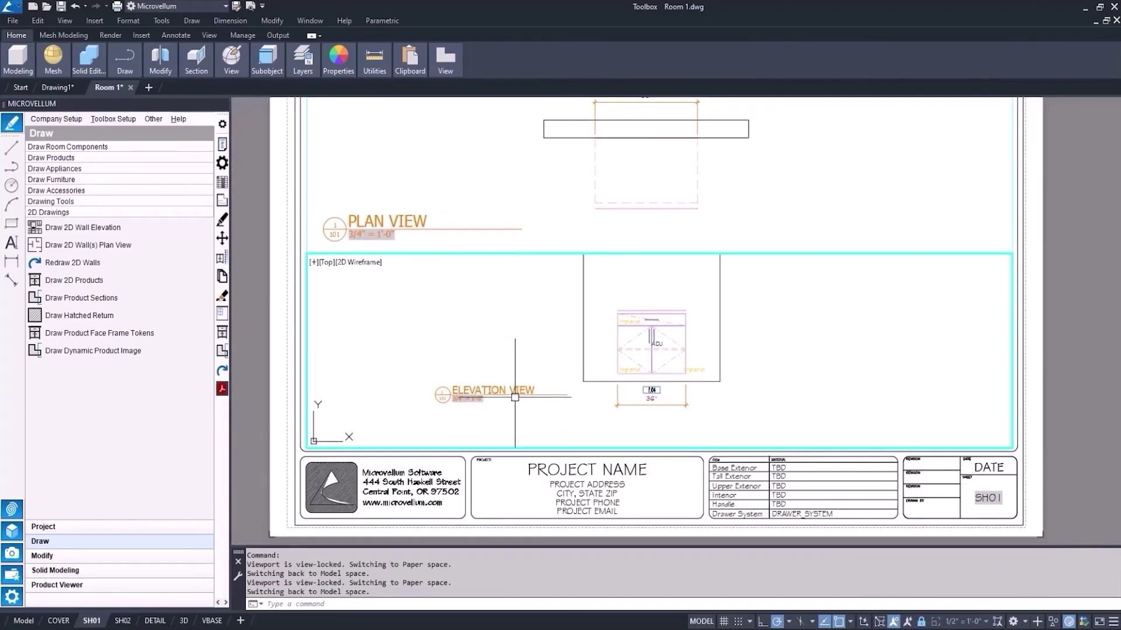
Clear the selection and start ET to edit the ELEVATION VIEW label's attributes.
{"action": "left_click", "coordinate": [474, 368]}
{"action": "key", "text": "Escape"}
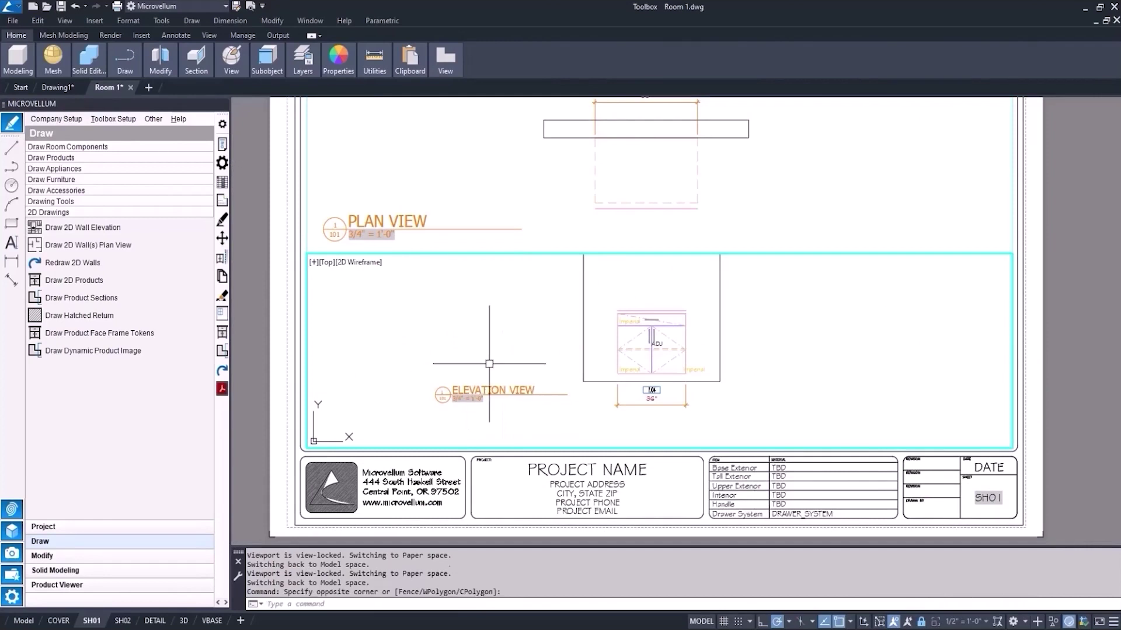
{"action": "key", "text": "Escape"}
{"action": "type", "text": "et"}
{"action": "key", "text": "Return"}
Edit the ELEVATION VIEW label's Scale field, showing all field categories and choosing SystemVariable.
{"action": "left_click", "coordinate": [494, 390]}
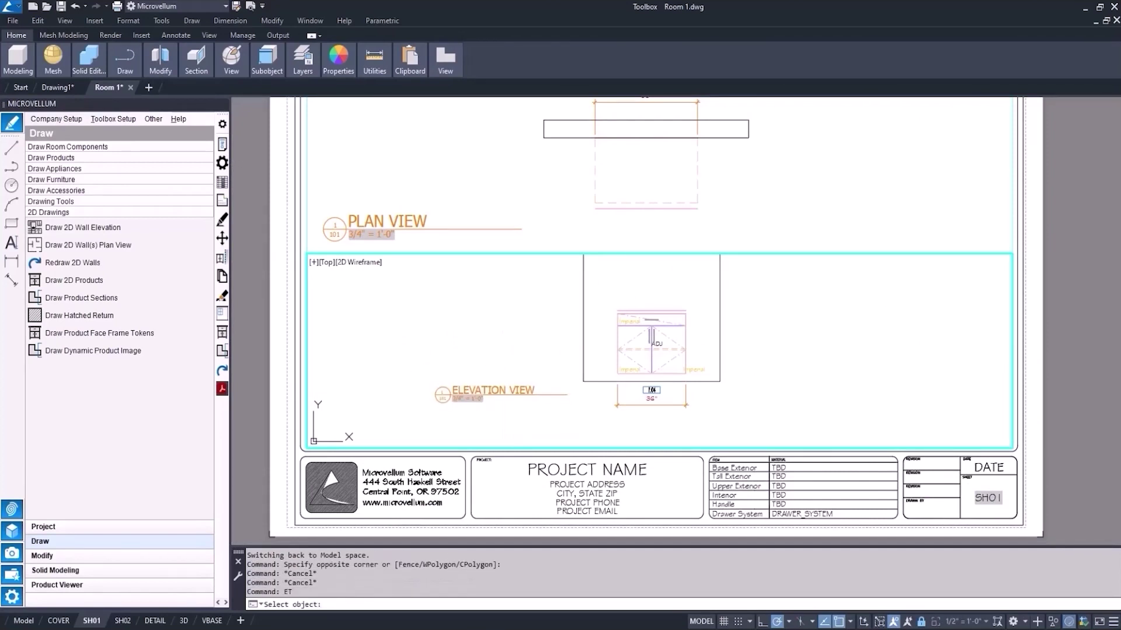
{"action": "right_click", "coordinate": [113, 240]}
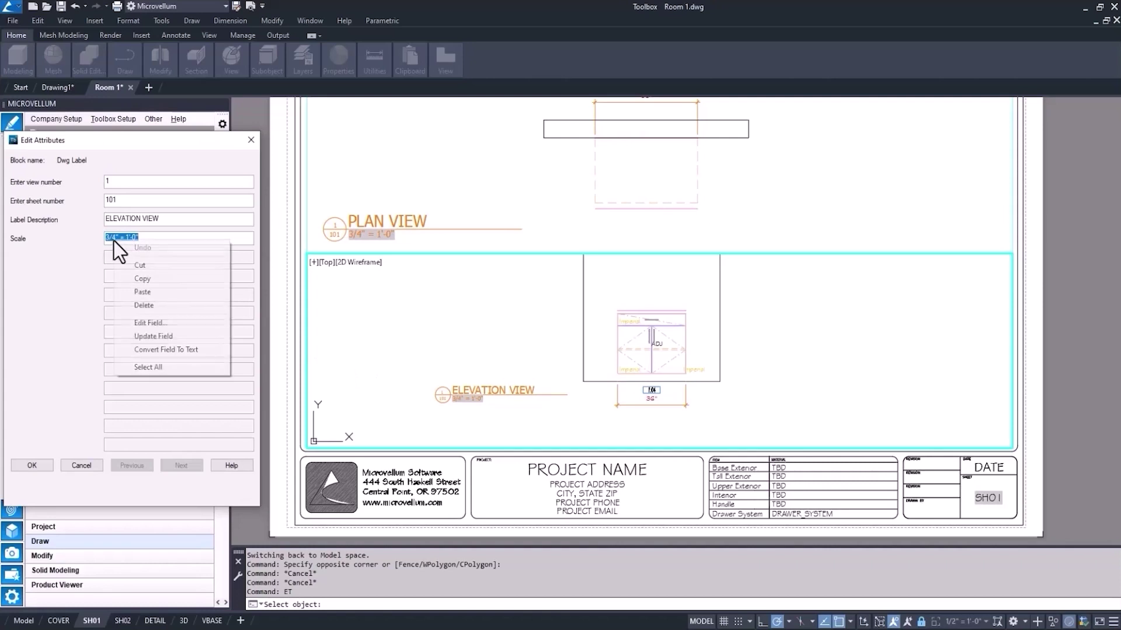
{"action": "left_click", "coordinate": [144, 324]}
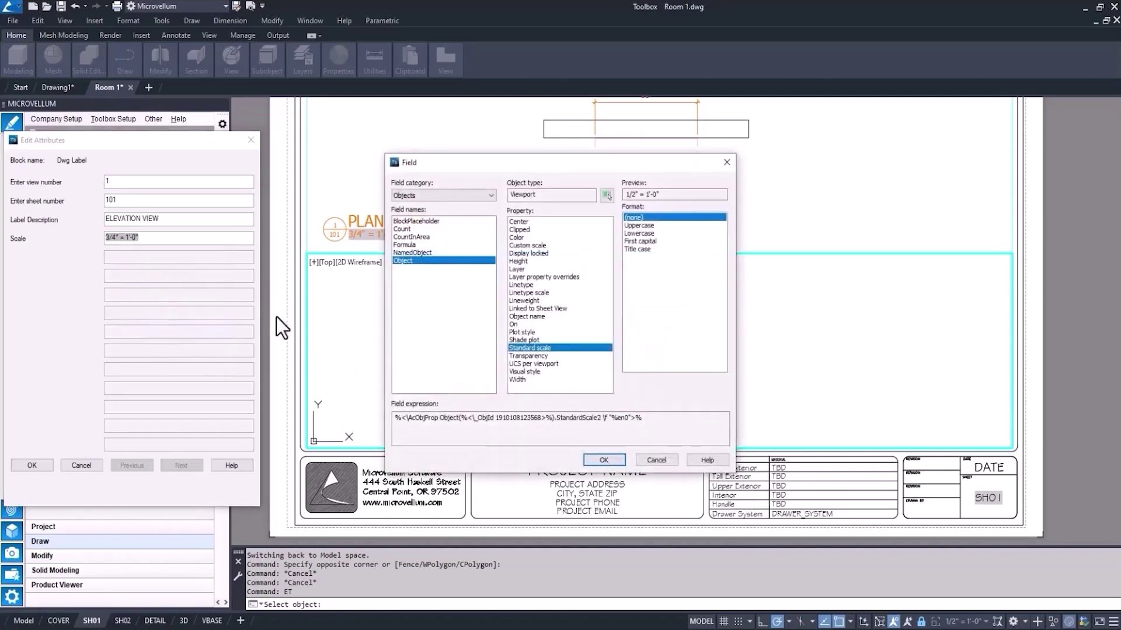
{"action": "left_click", "coordinate": [421, 208]}
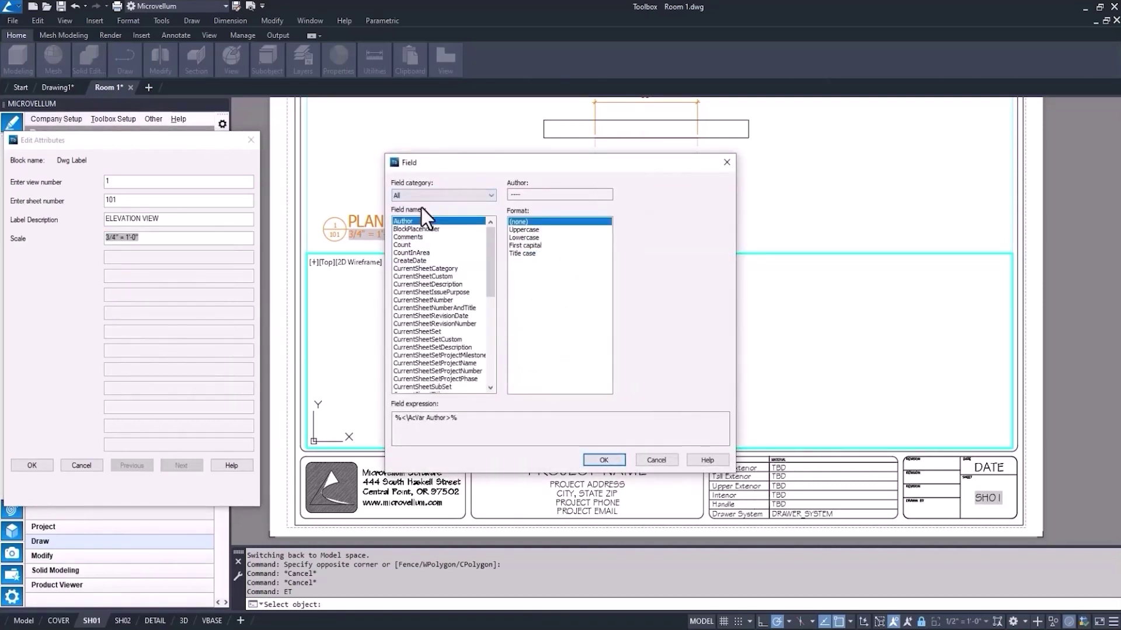
{"action": "left_click_drag", "start_coordinate": [490, 251], "coordinate": [496, 349]}
{"action": "left_click", "coordinate": [412, 379]}
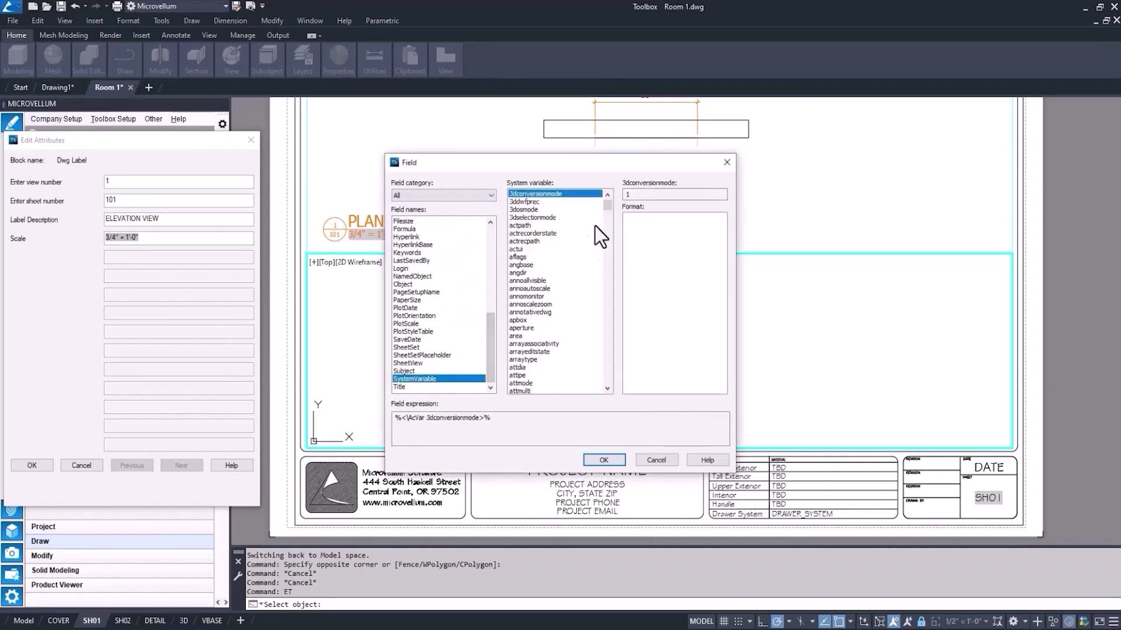
Link the Scale field to cannoscale so the label reads 1/2" = 1'-0".
{"action": "left_click", "coordinate": [608, 212]}
{"action": "left_click", "coordinate": [608, 212]}
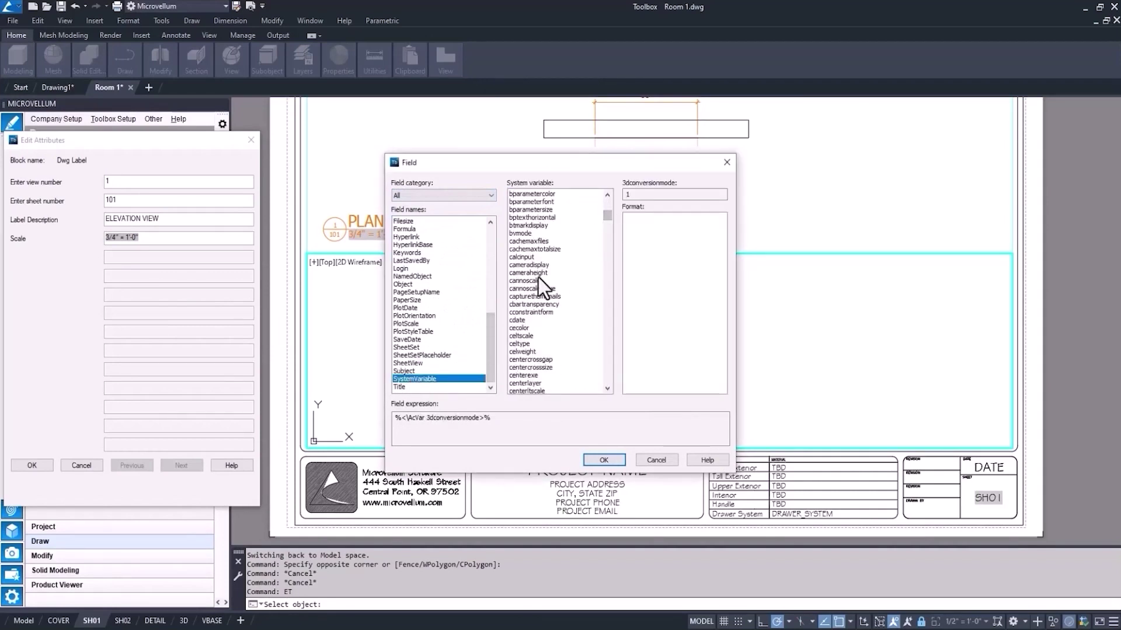
{"action": "left_click", "coordinate": [521, 281]}
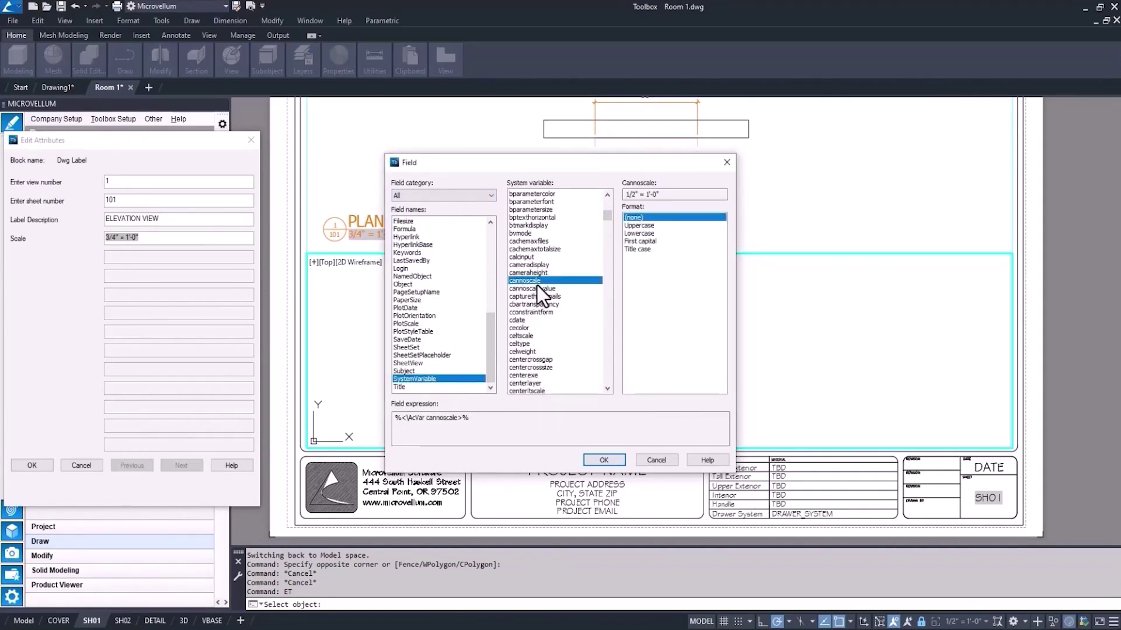
{"action": "left_click", "coordinate": [603, 460]}
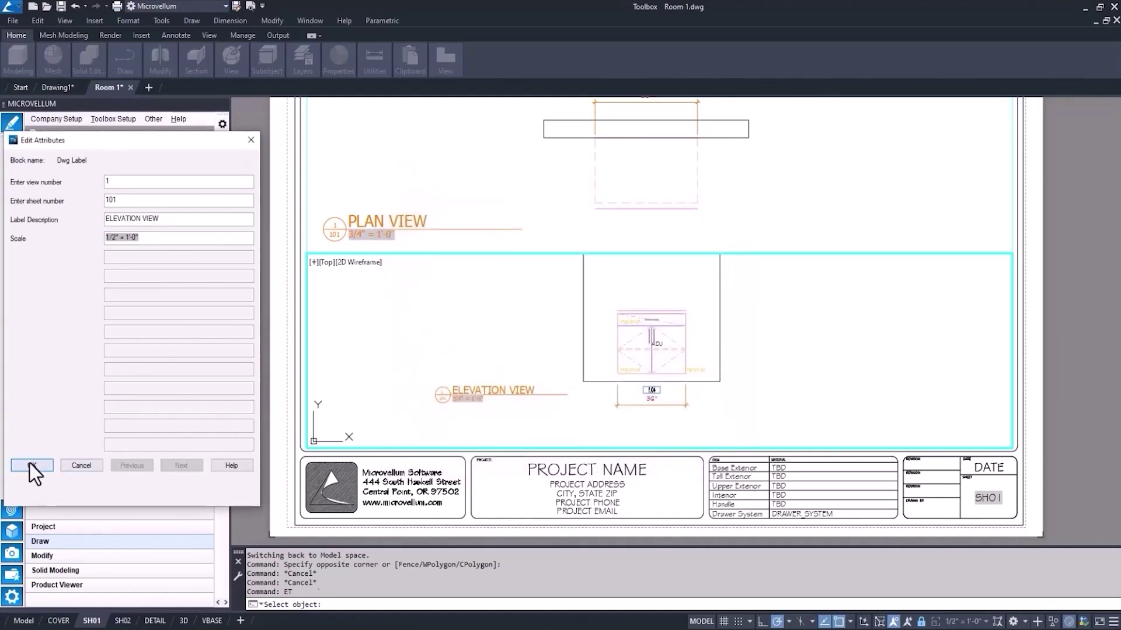
{"action": "left_click", "coordinate": [30, 465]}
Set the elevation viewport scale to 3/4" = 1'-0" and return to paper space.
{"action": "scroll", "coordinate": [477, 407], "scroll_direction": "up", "scroll_amount": 2}
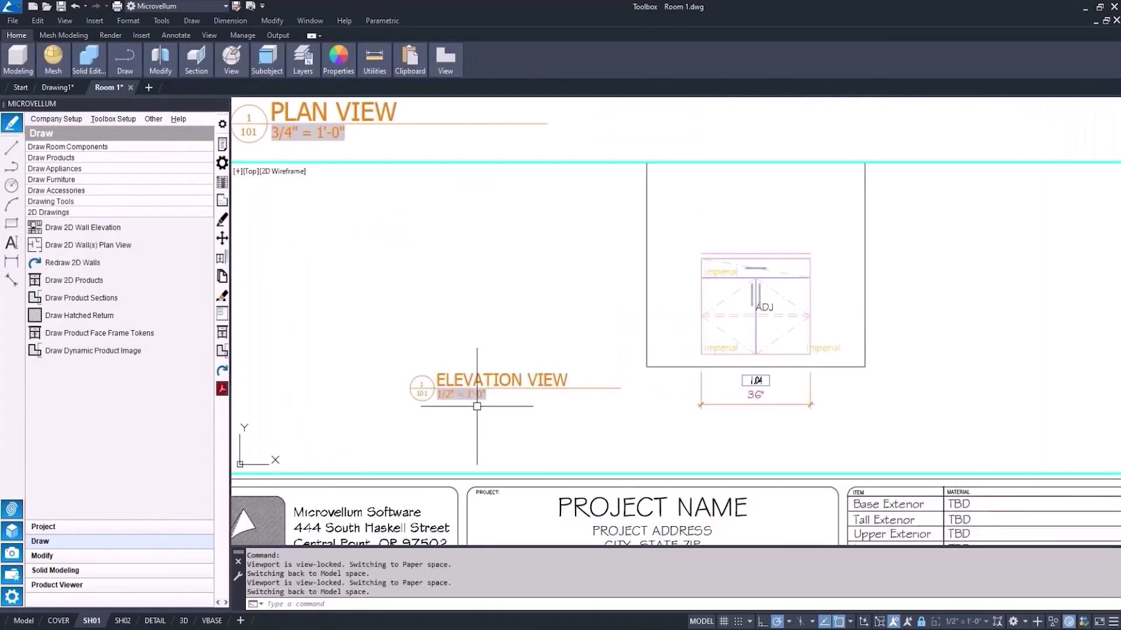
{"action": "scroll", "coordinate": [477, 406], "scroll_direction": "down", "scroll_amount": 3}
{"action": "left_click", "coordinate": [962, 621]}
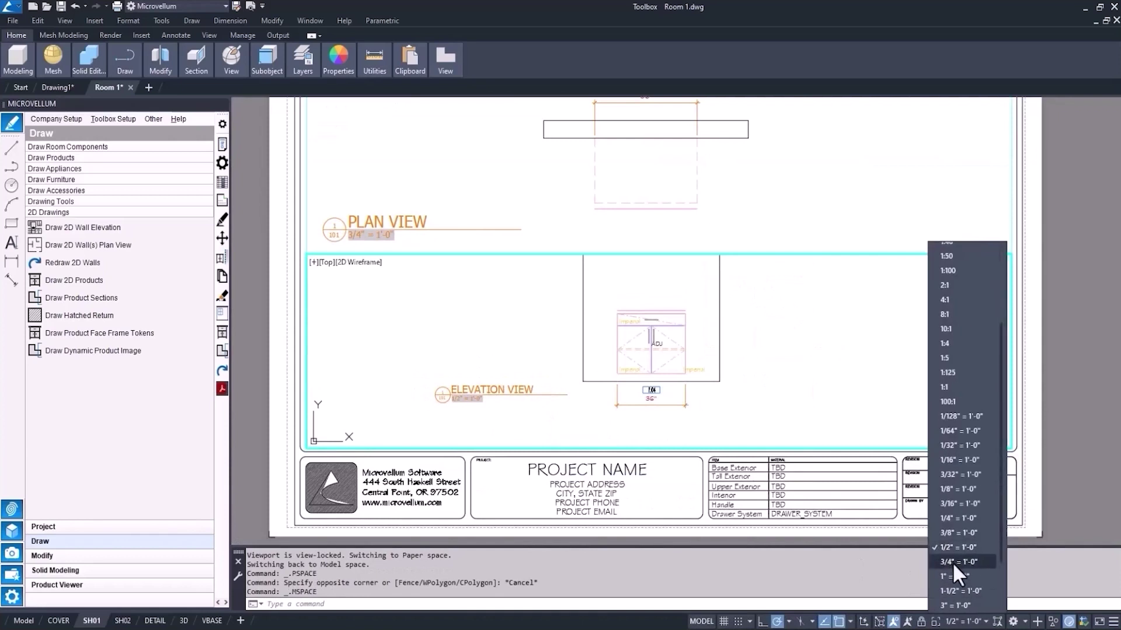
{"action": "left_click", "coordinate": [955, 564]}
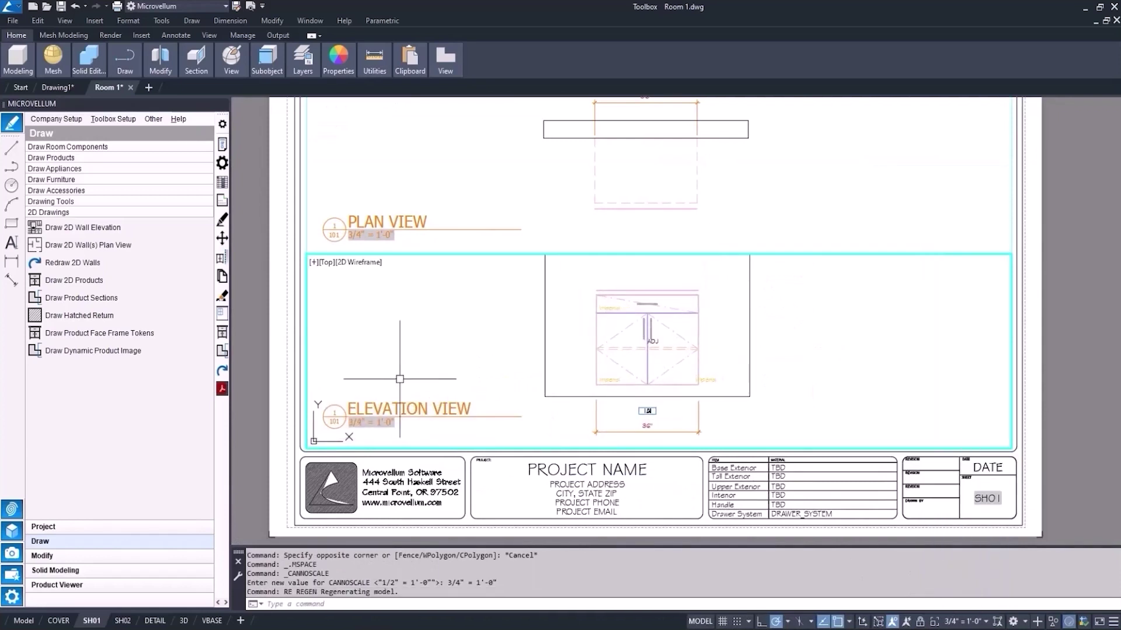
{"action": "double_click", "coordinate": [257, 409]}
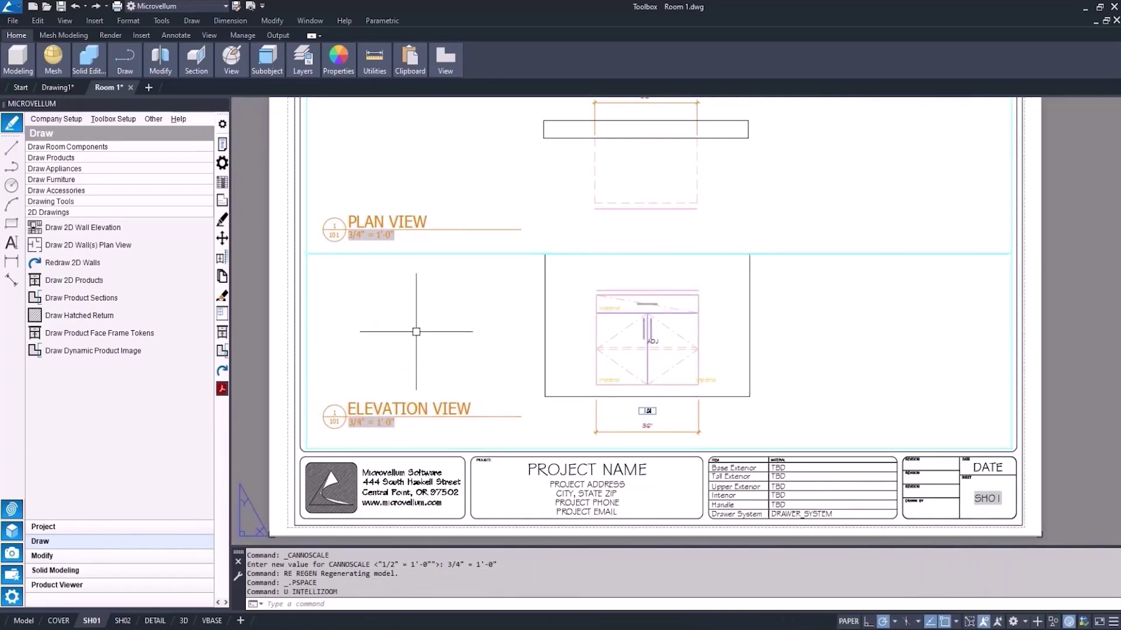